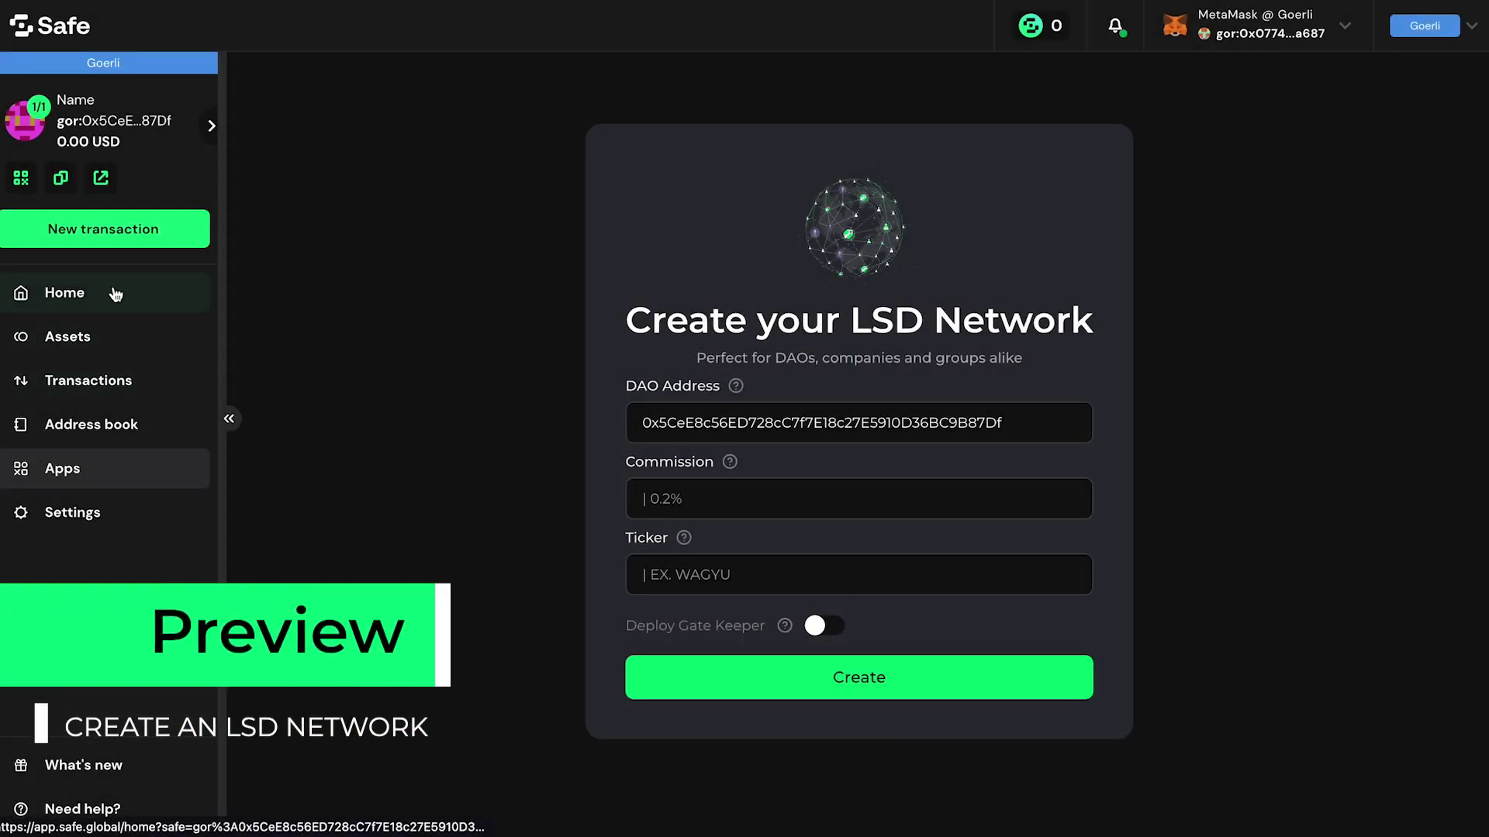
Return to the Safe welcome page listing My Safes on Goerli
left_click(113, 293)
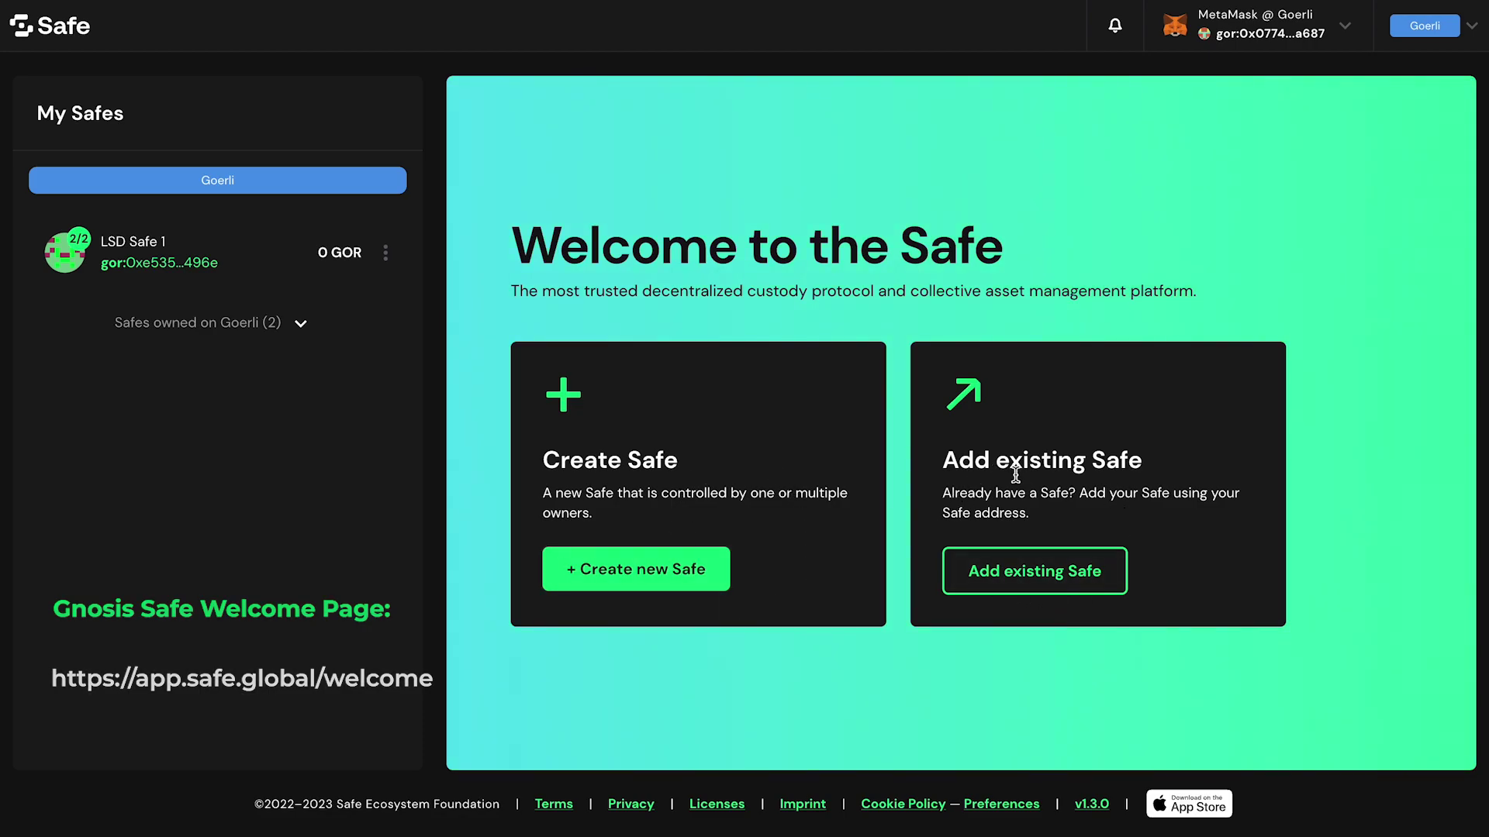
Begin a new Safe named Name on Goerli and continue to the owners step
left_click(664, 572)
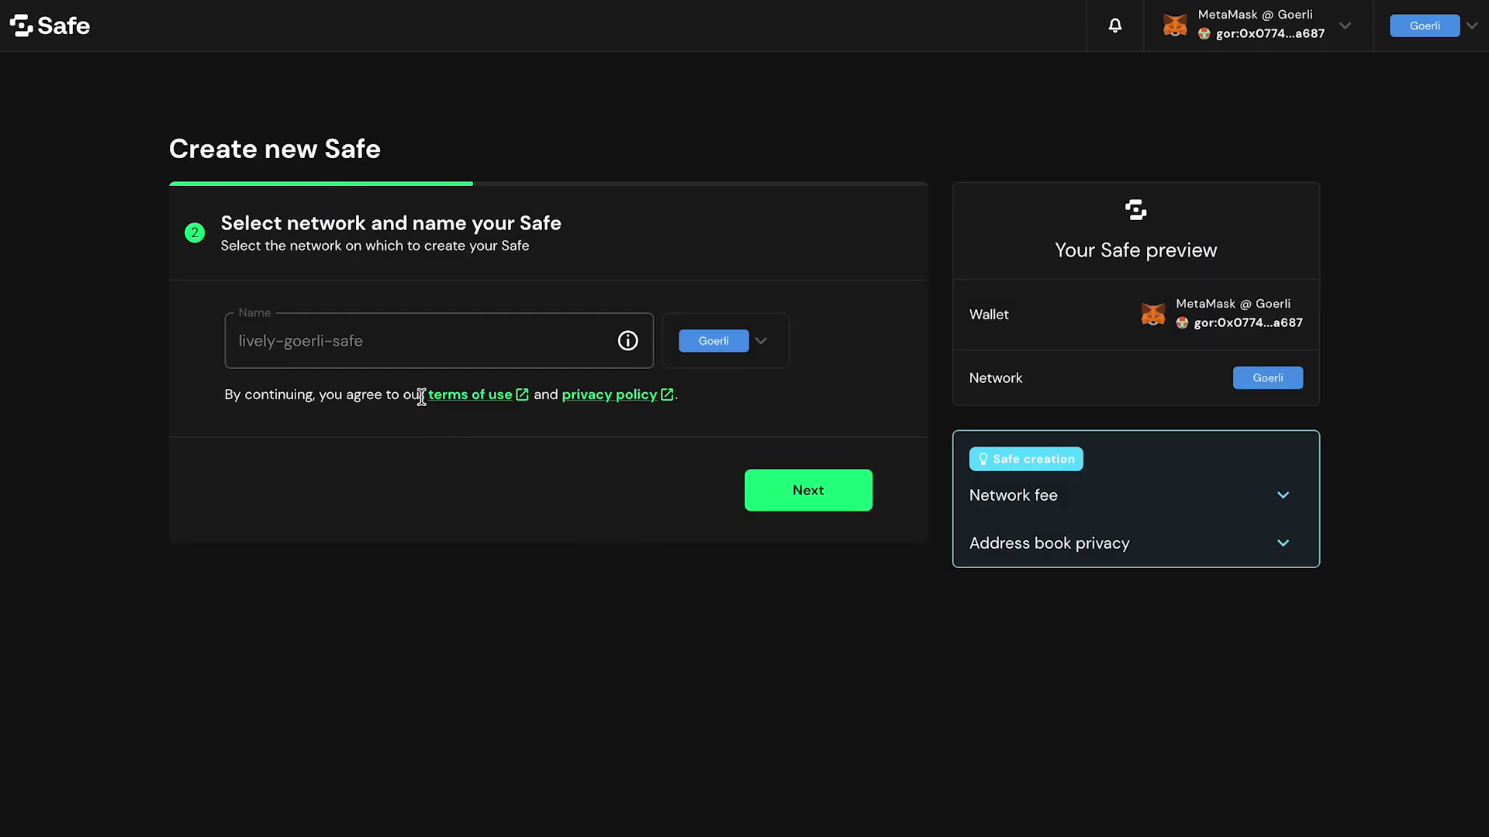
left_click(399, 341)
type("Nam")
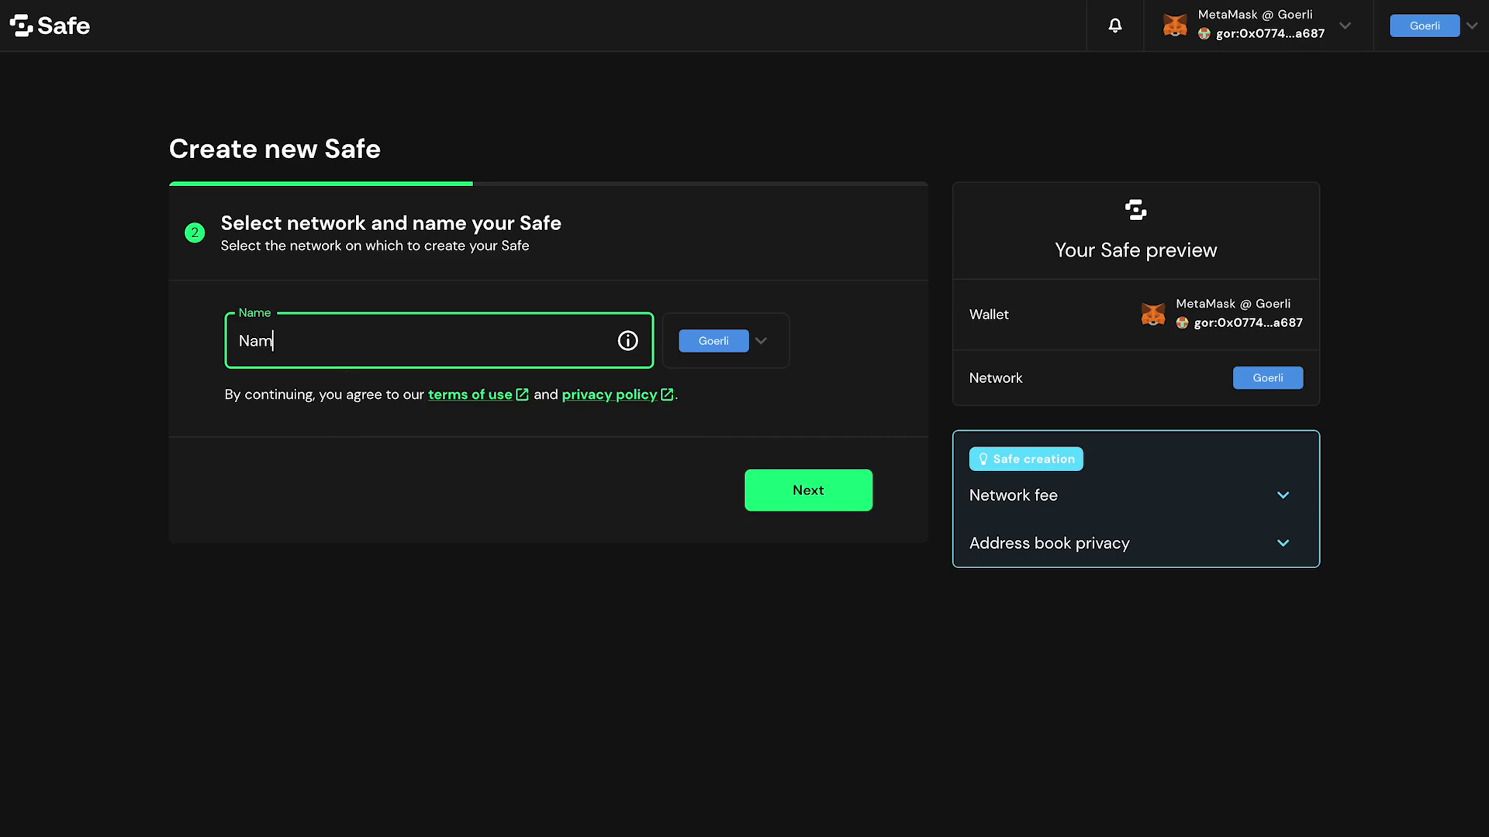
type("e")
left_click(757, 340)
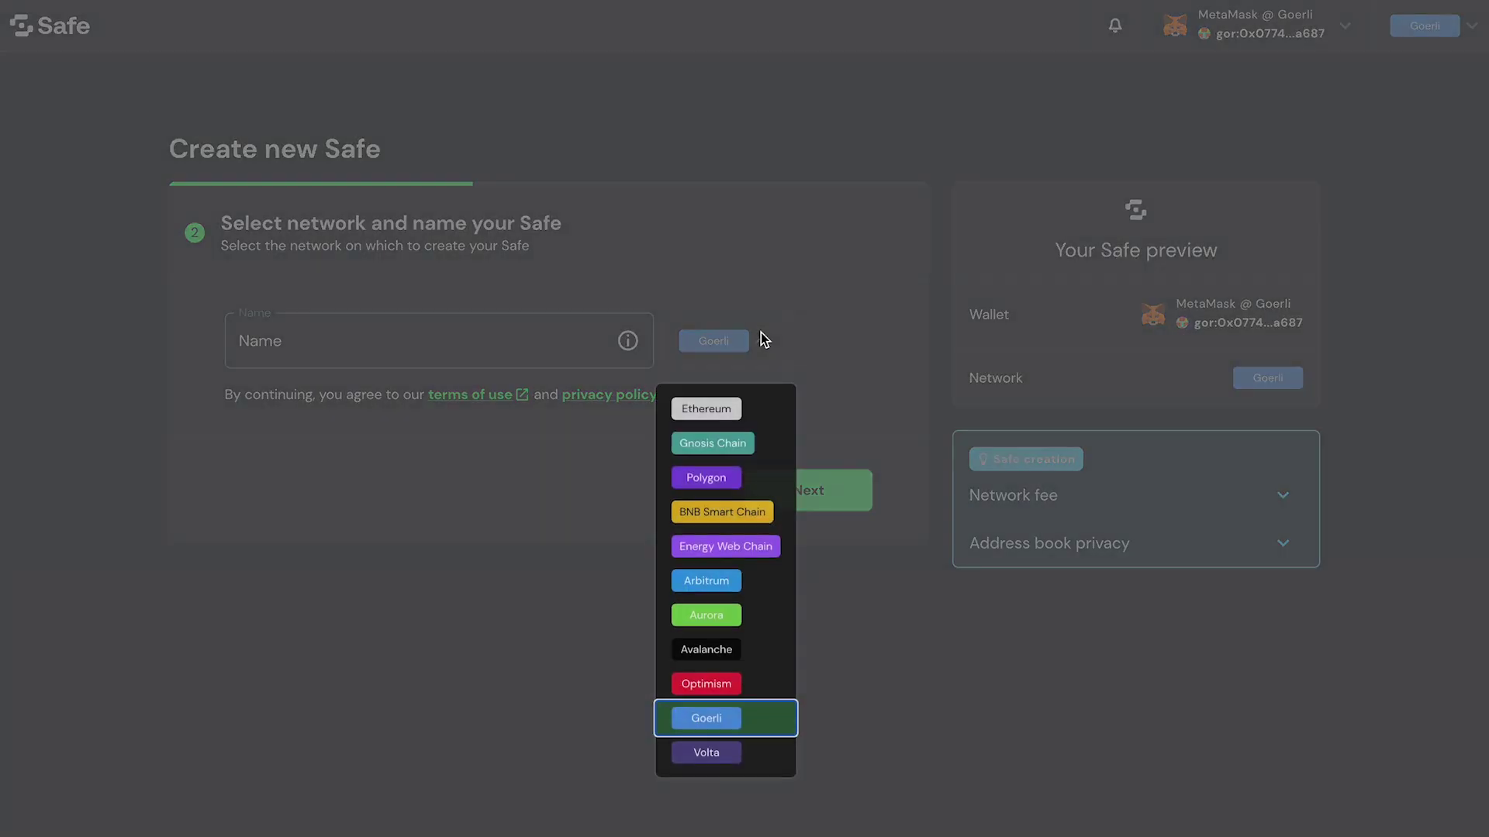
left_click(734, 713)
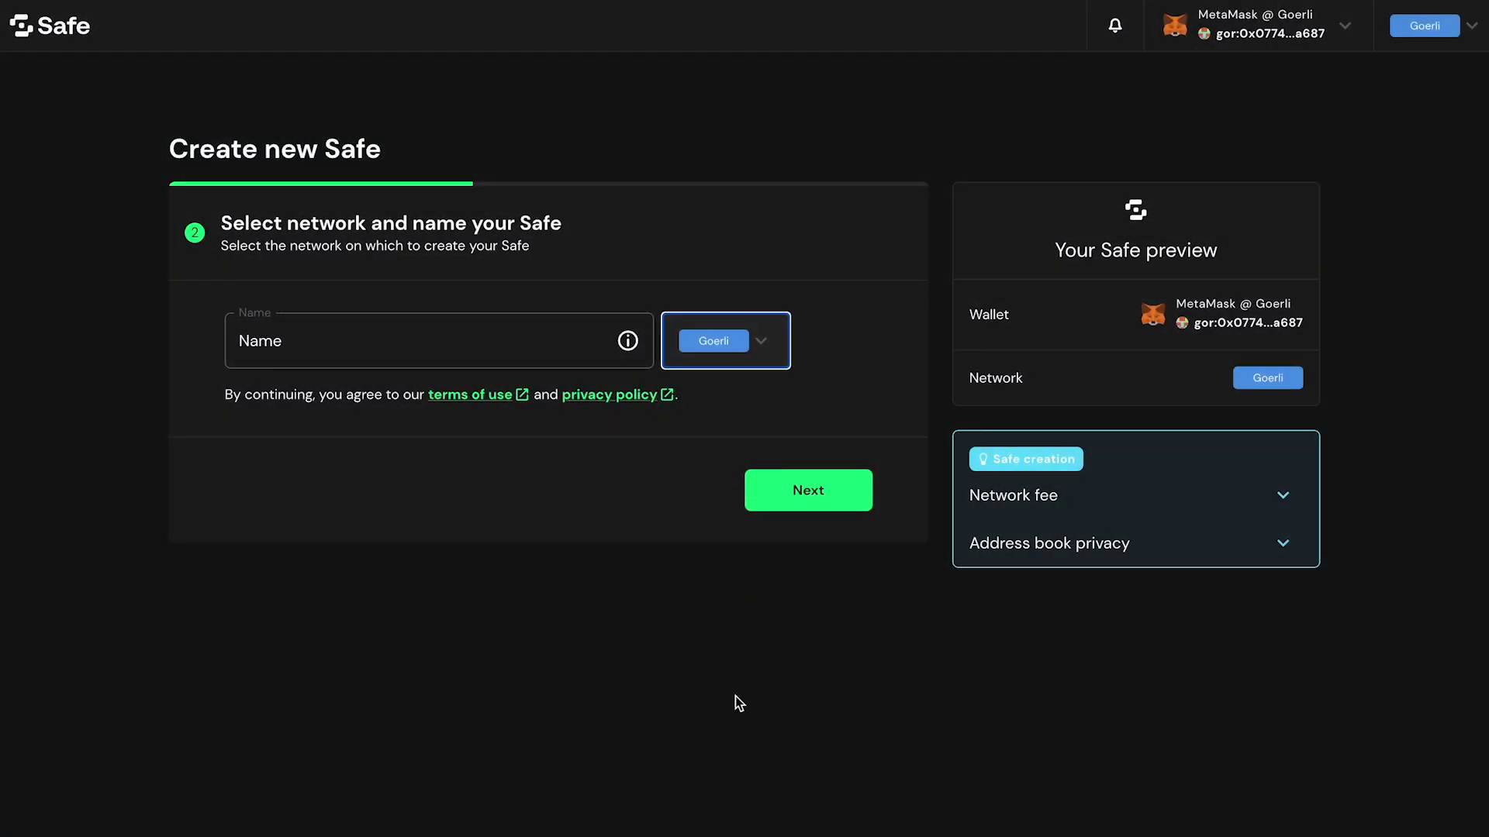
left_click(827, 492)
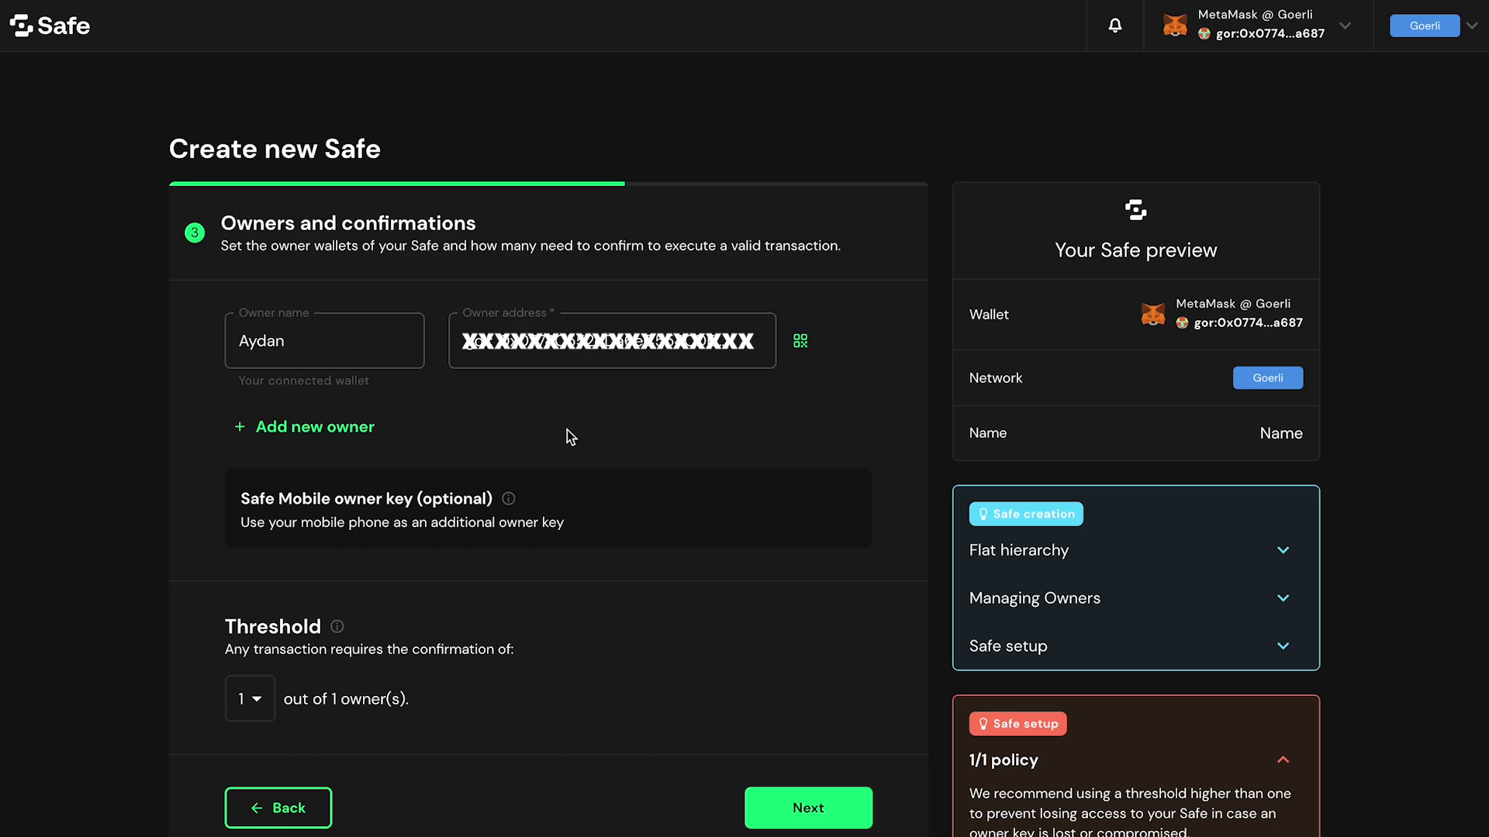
Keep a single owner with a 1-of-1 threshold and proceed to review and create the Safe
left_click(353, 428)
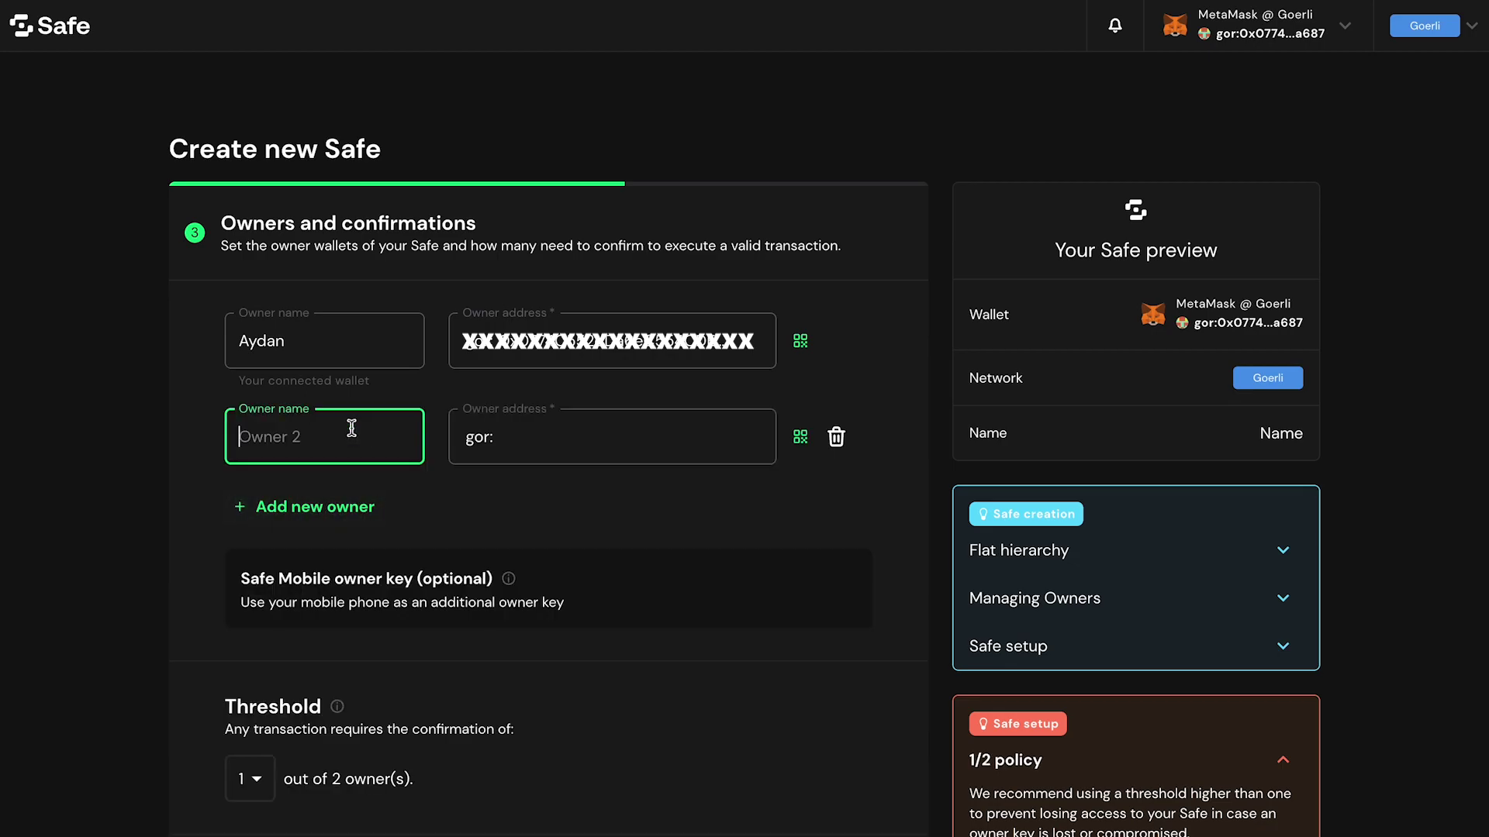
left_click(835, 436)
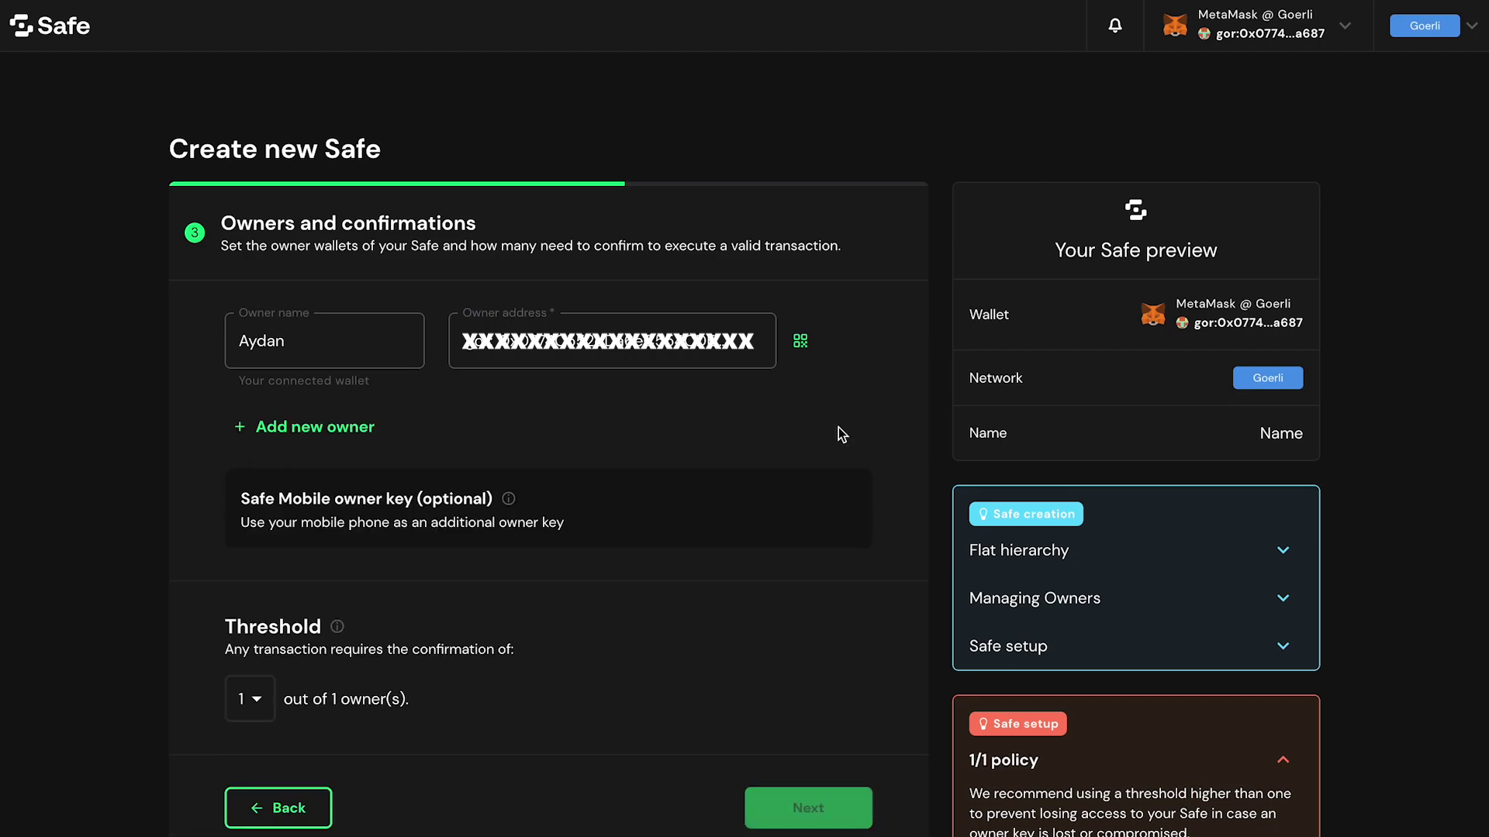
left_click(256, 701)
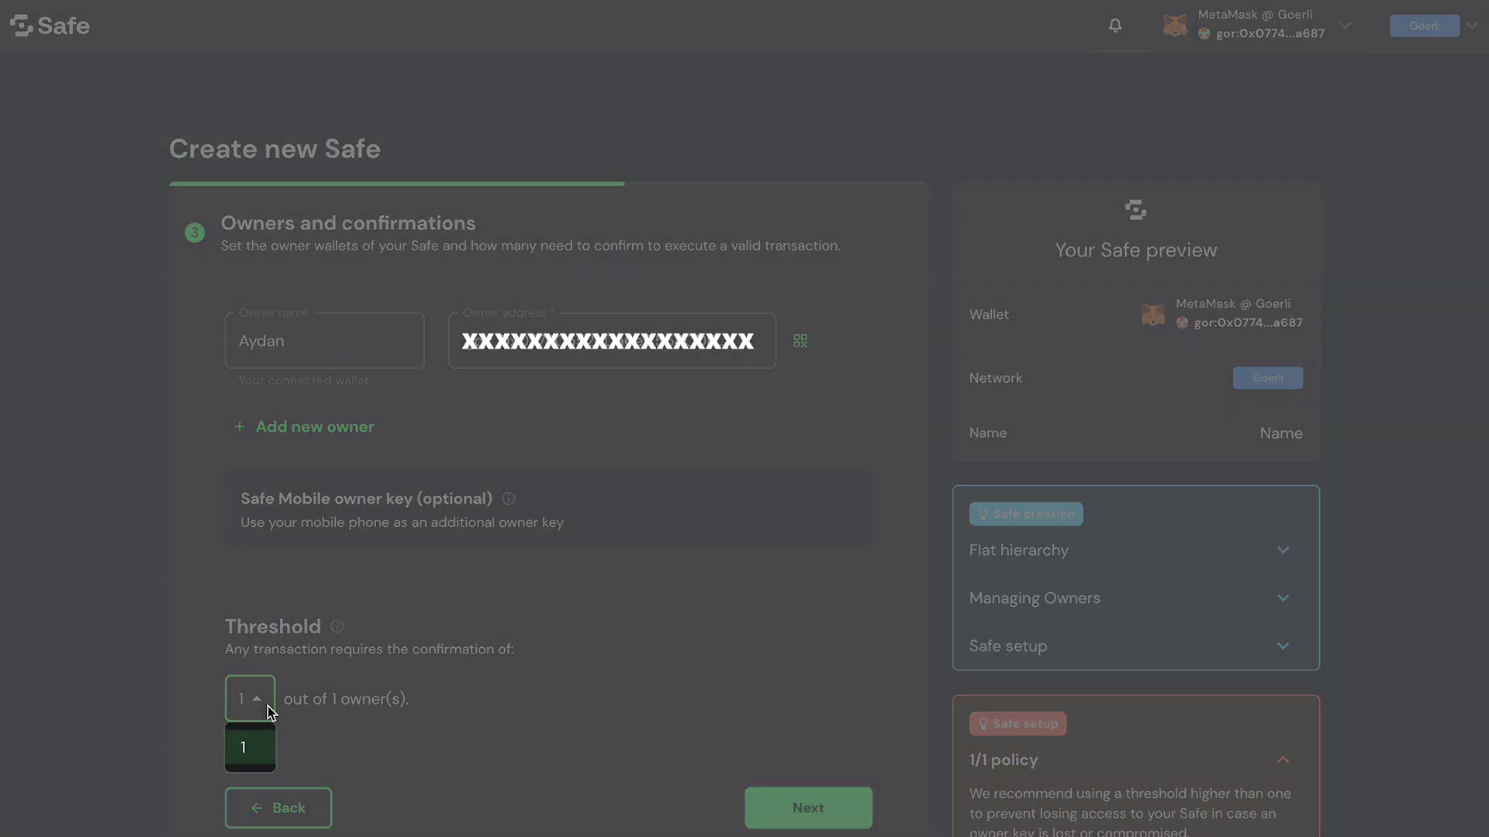
left_click(260, 751)
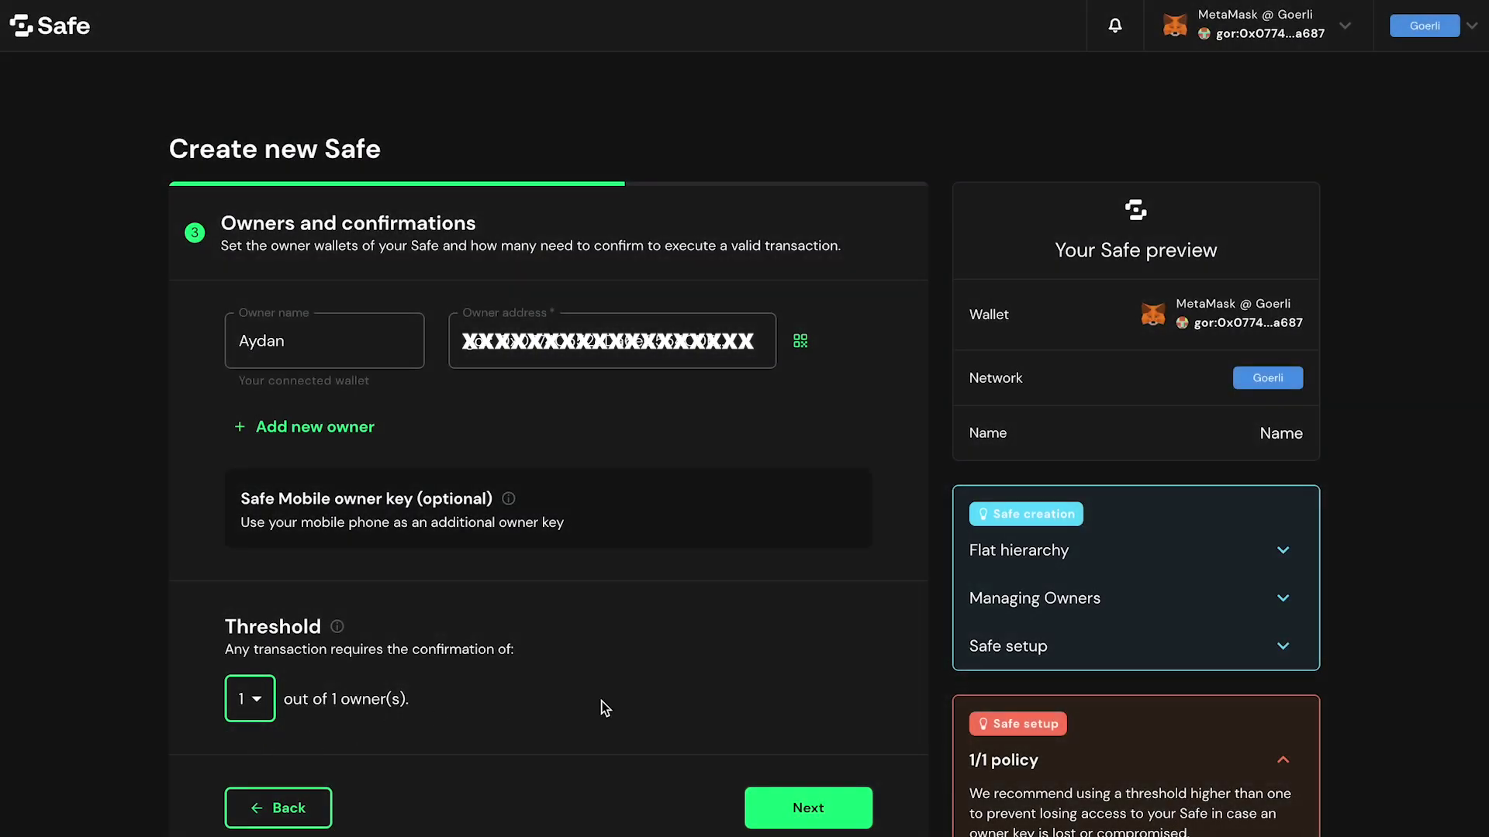
left_click(828, 807)
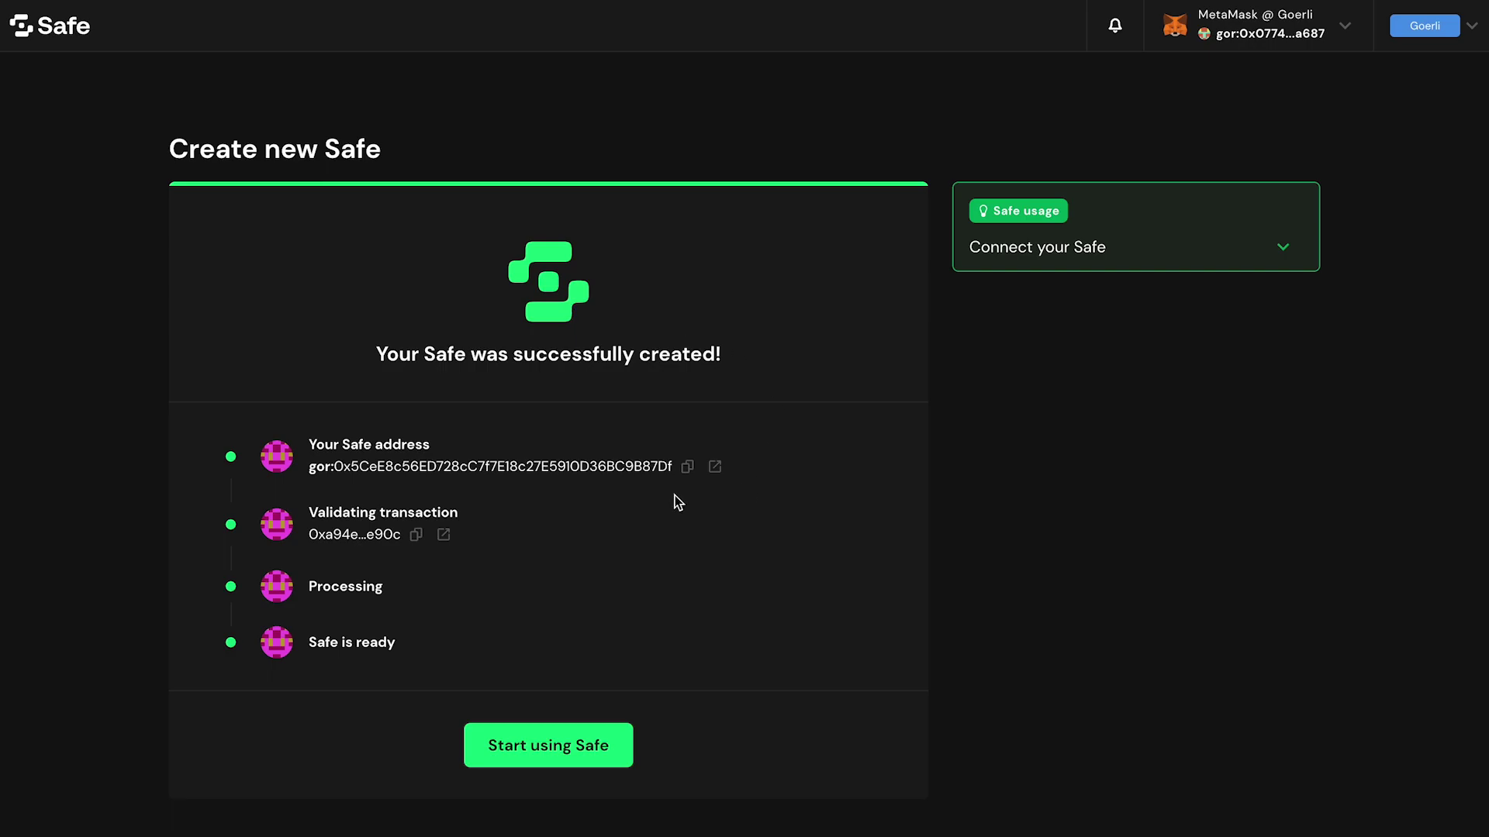
Start using the new Safe and dismiss the Welcome to your Safe dialog
left_click(597, 746)
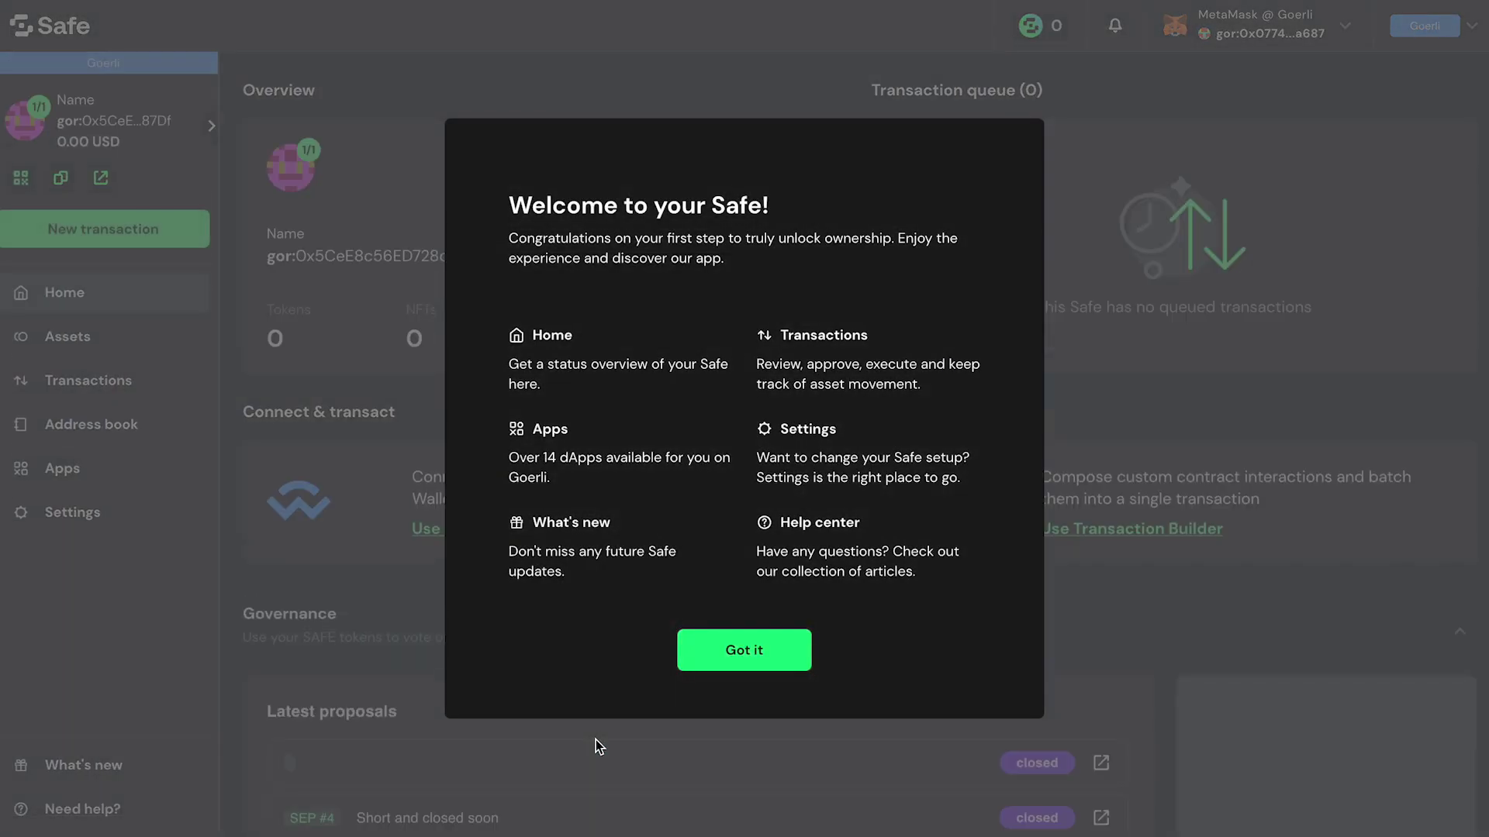
left_click(750, 654)
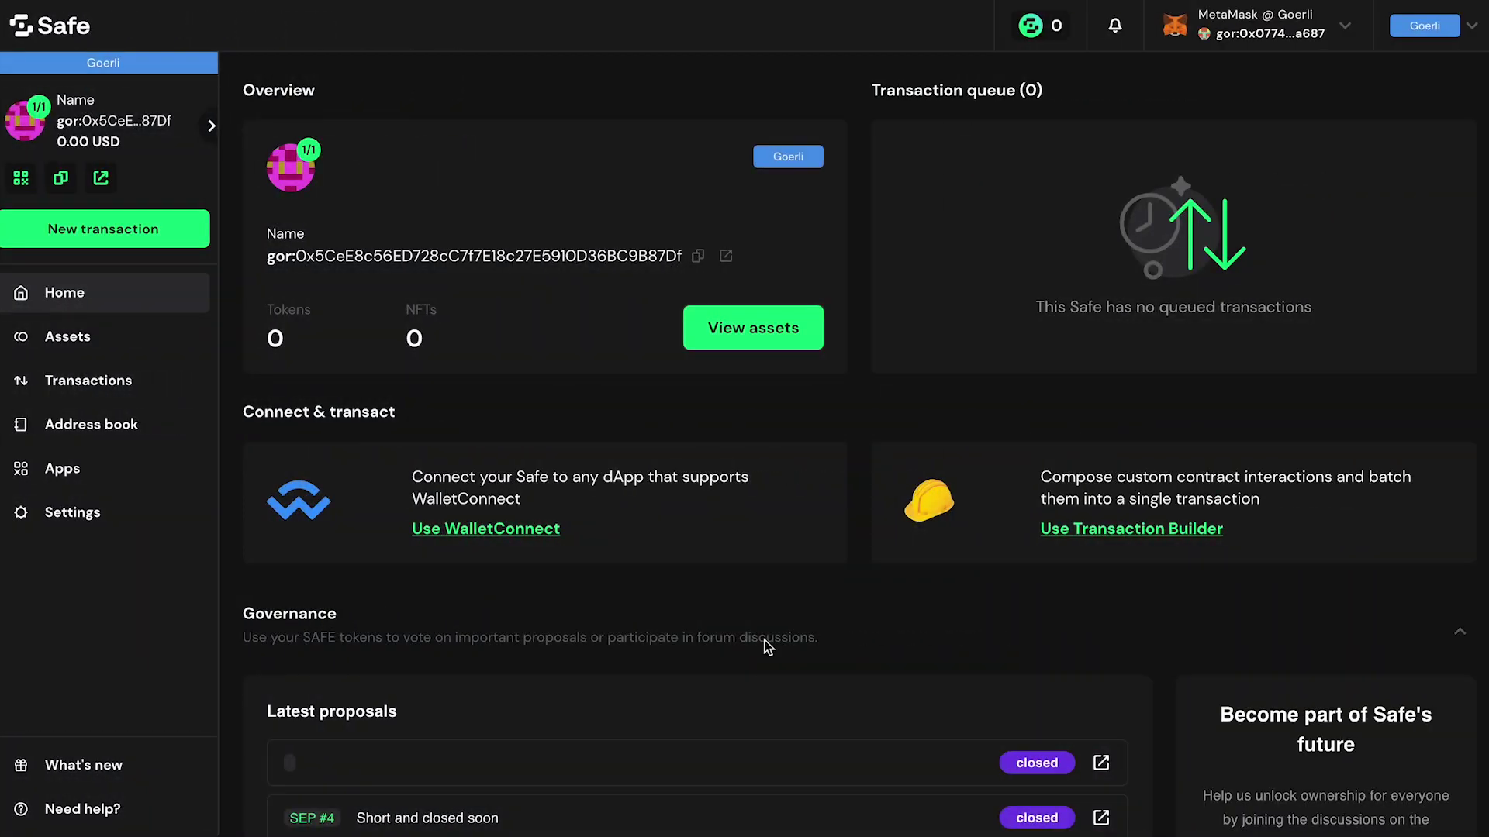
Add the deploylsd.joinstakehouse.com URL as a custom app, accepting the third-party risk
left_click(107, 481)
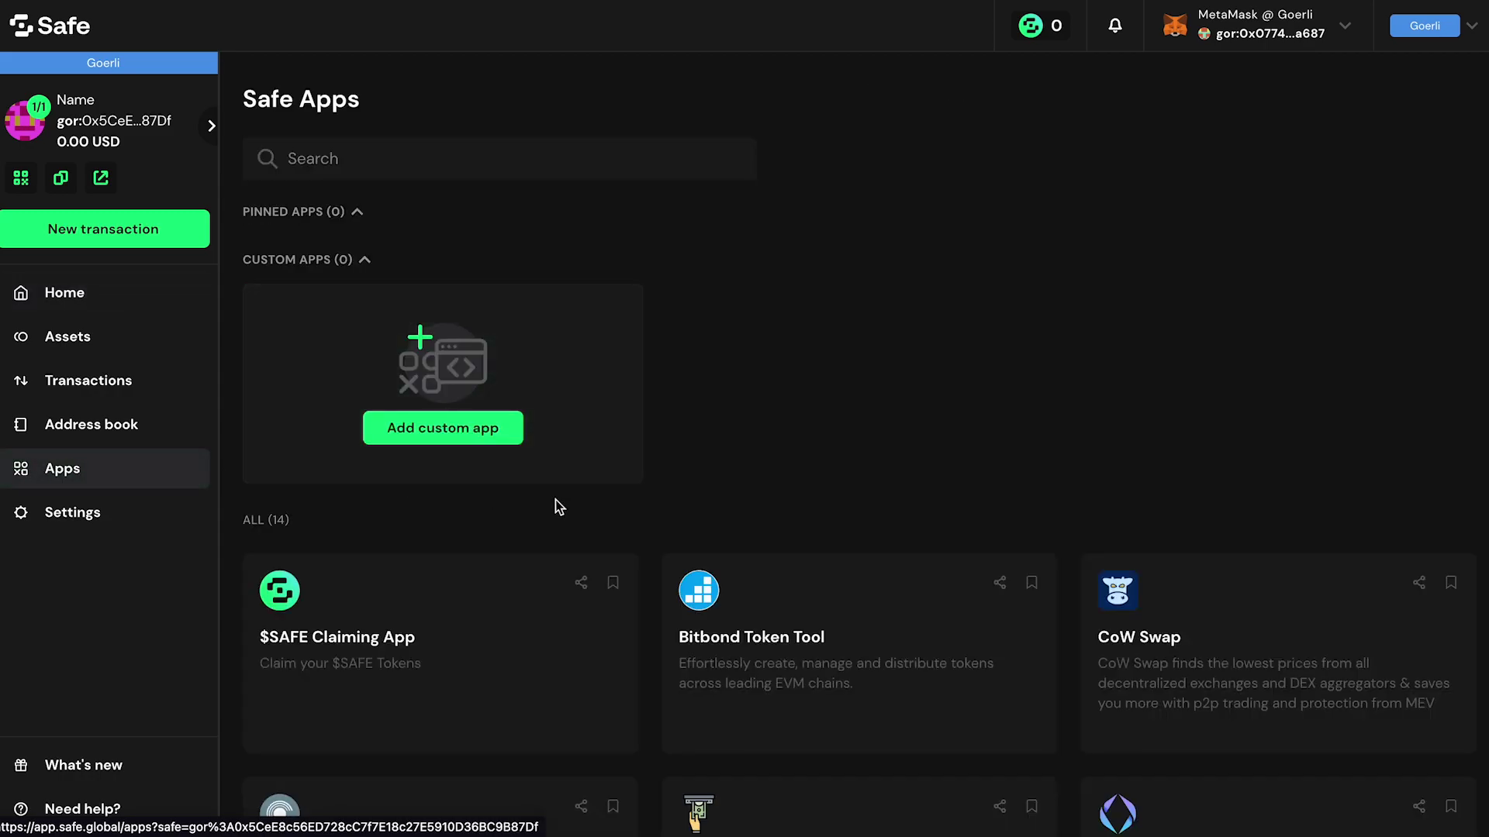
left_click(496, 427)
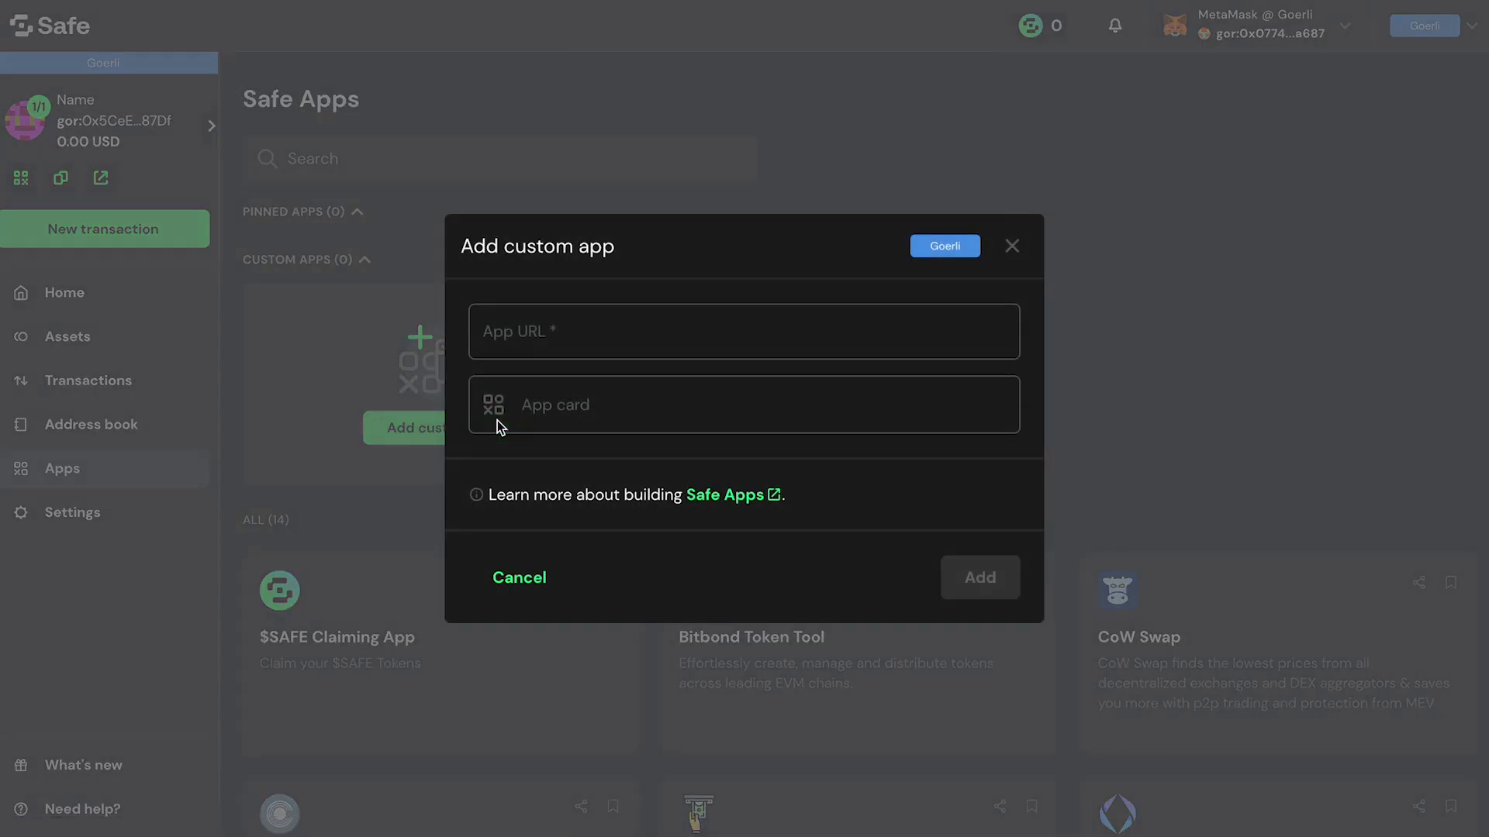
left_click(541, 330)
type("https://deploylsd.joinstakehouse.com/")
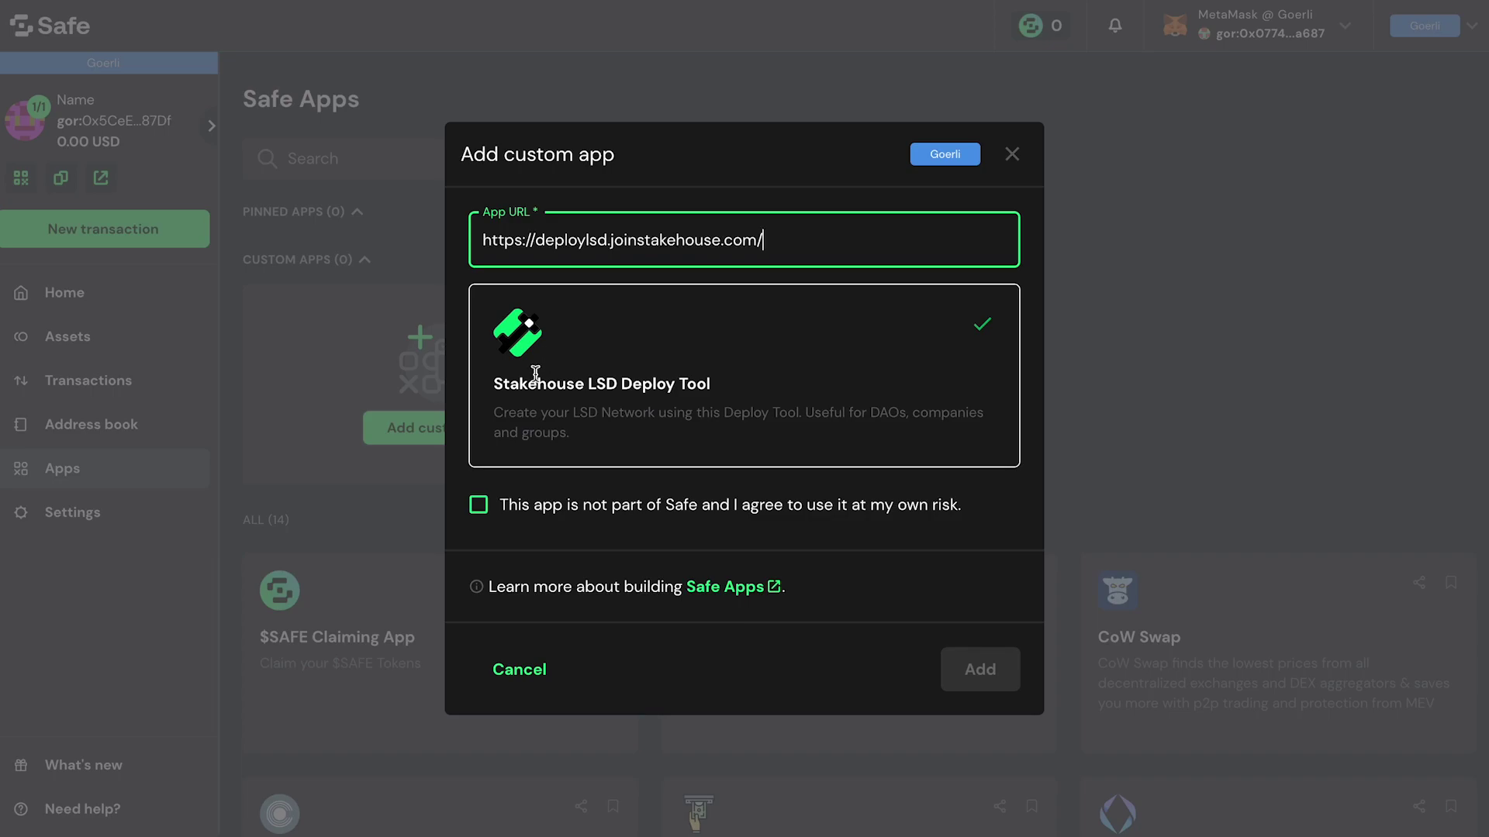
left_click(480, 507)
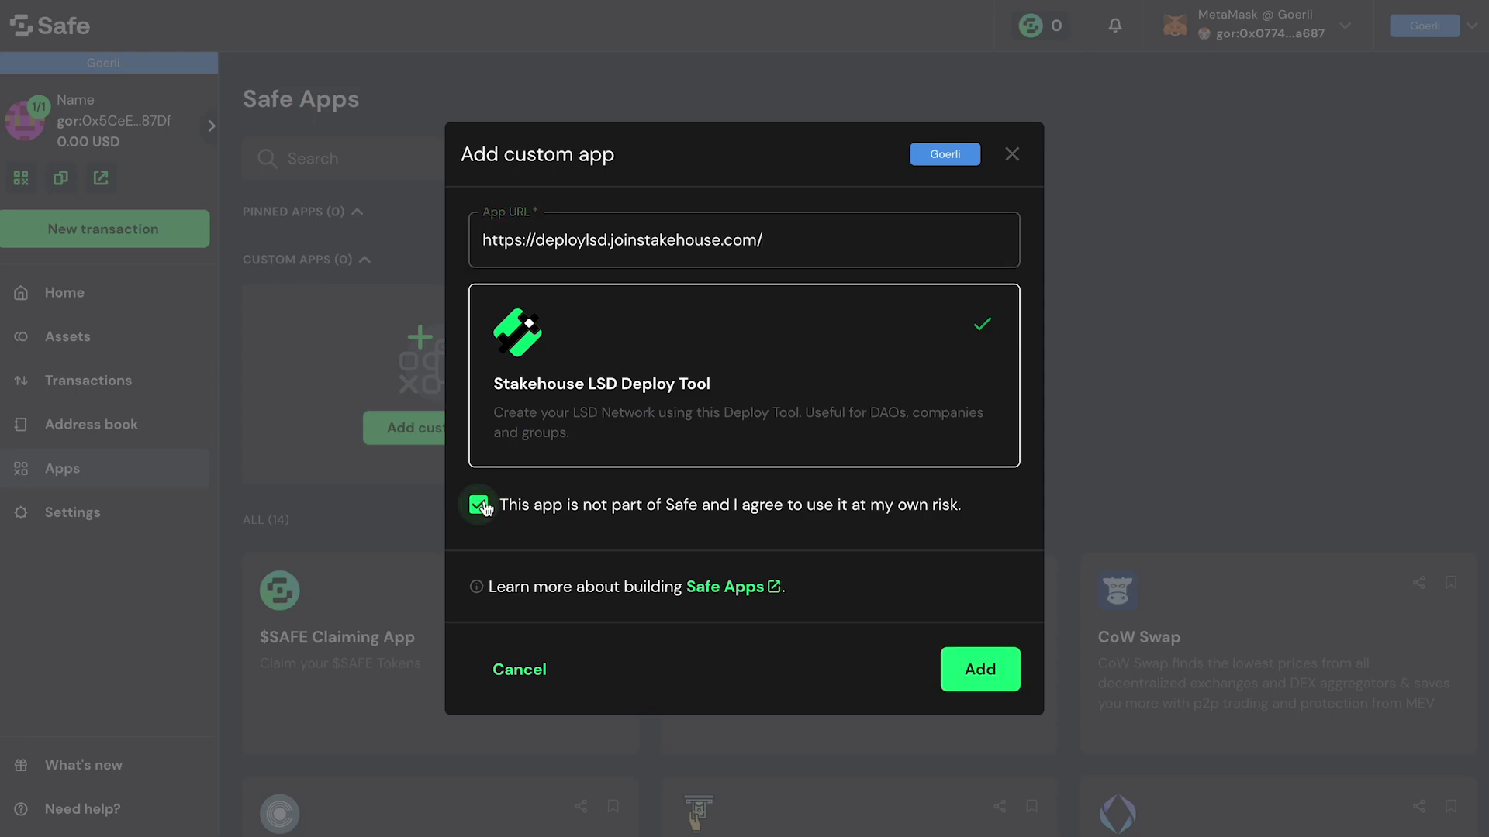
left_click(964, 667)
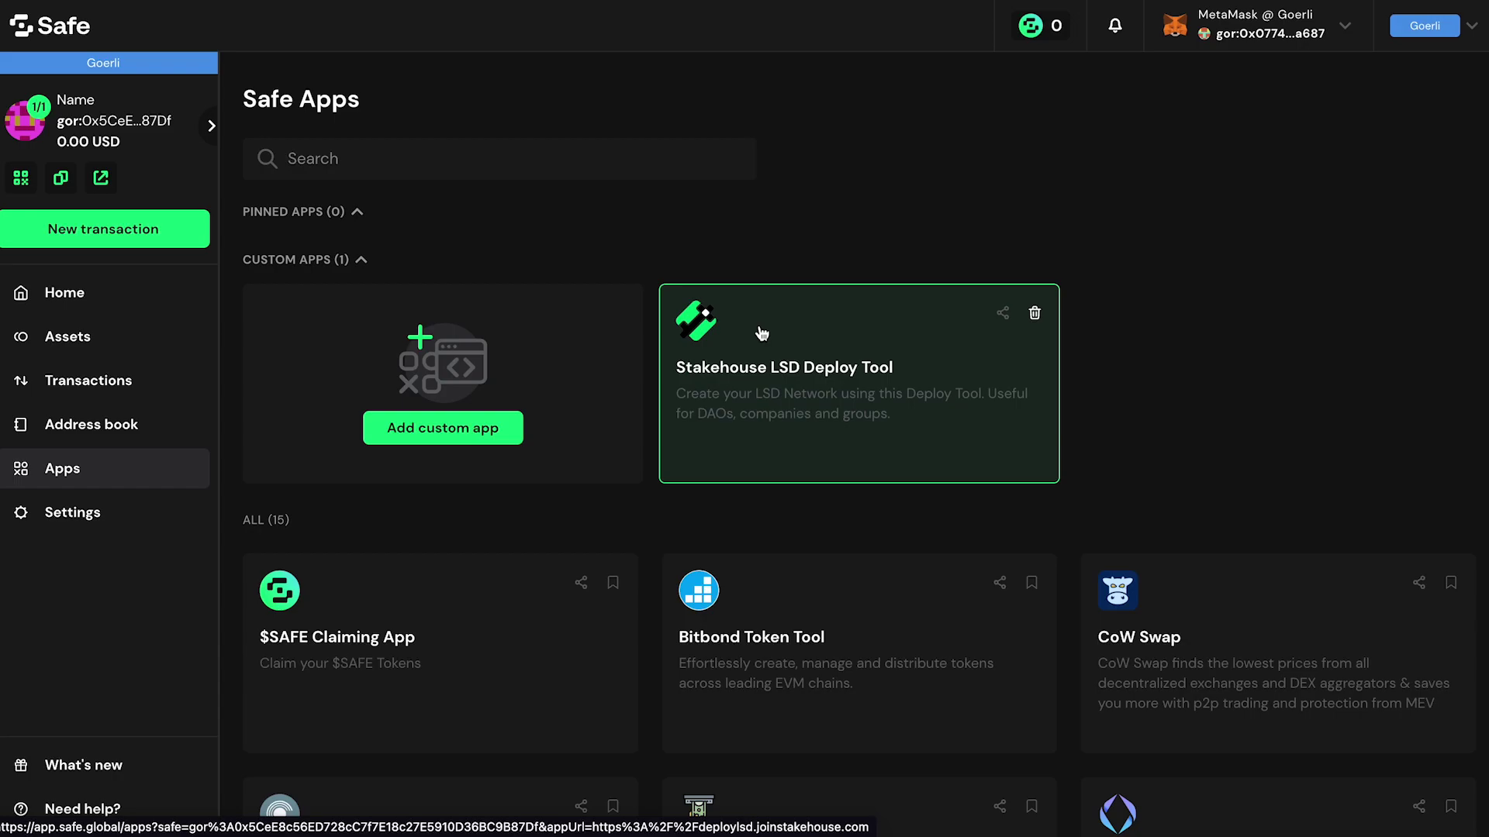
Launch the Stakehouse LSD Deploy Tool past the untrusted-app warning to its Create form
left_click(761, 334)
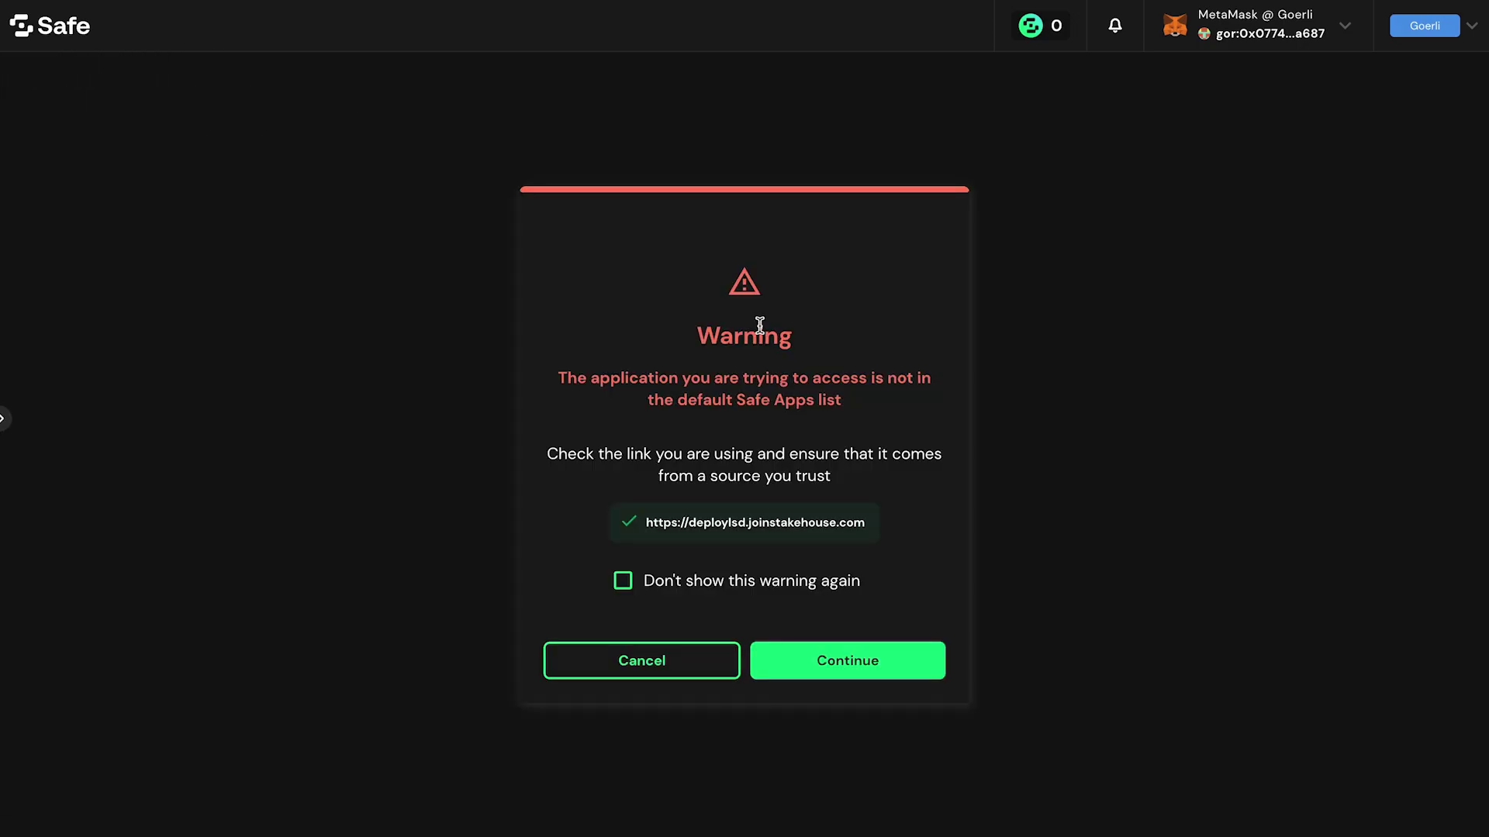
left_click(879, 658)
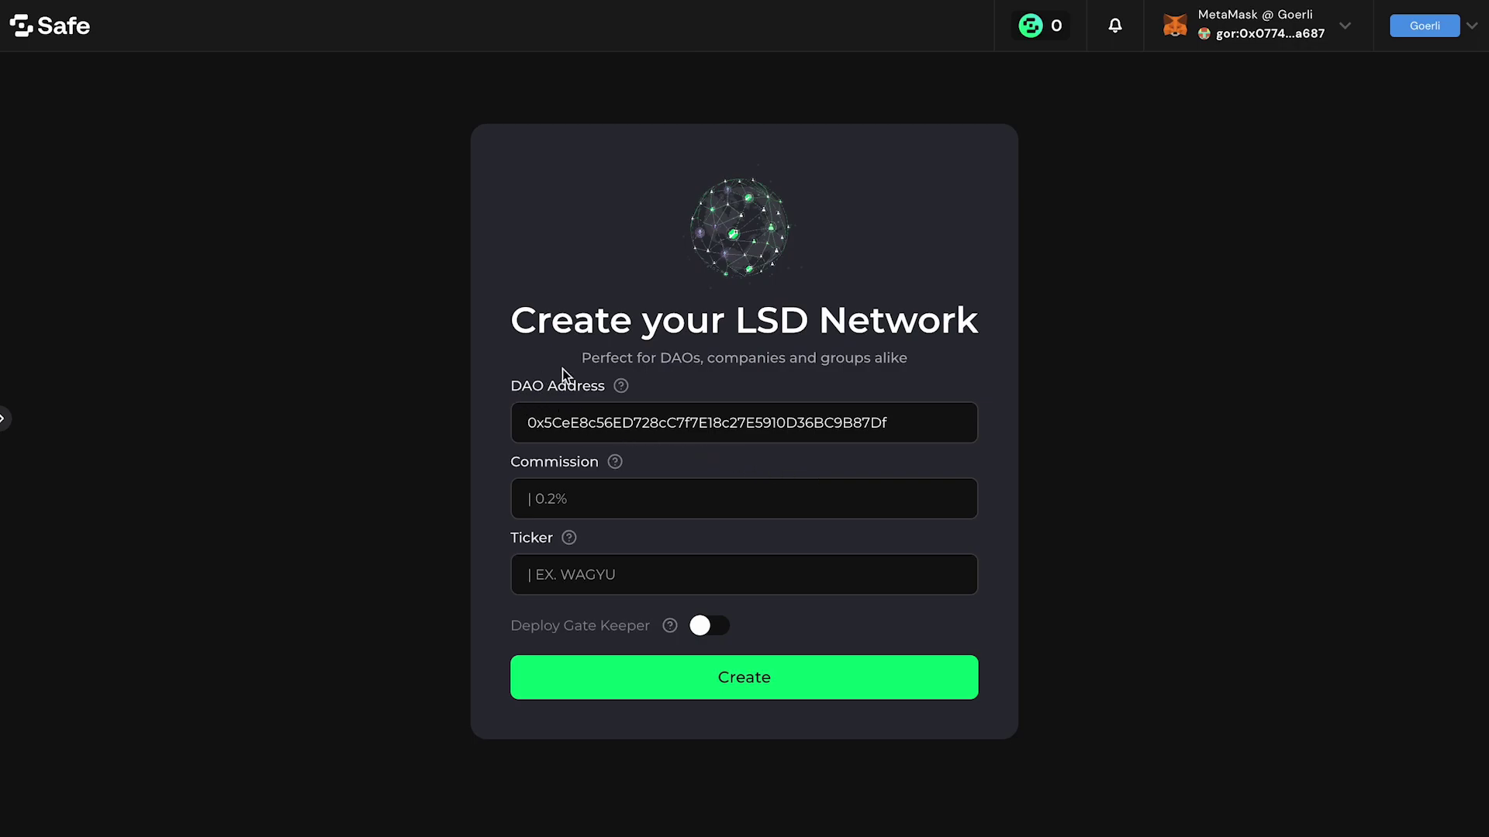
left_click(540, 425)
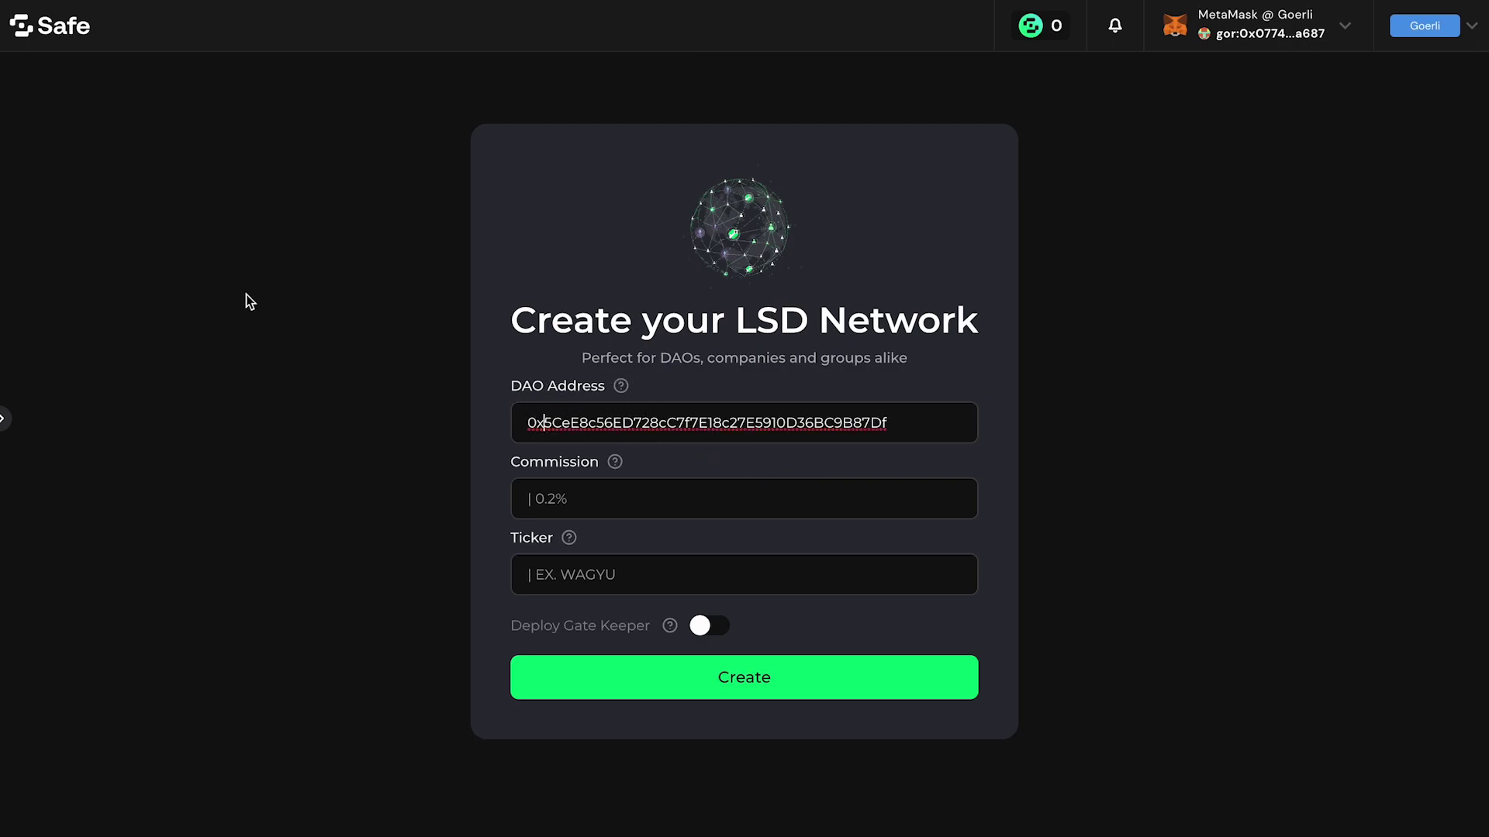
Copy the Safe's address from the sidebar into the DAO Address field
left_click(4, 418)
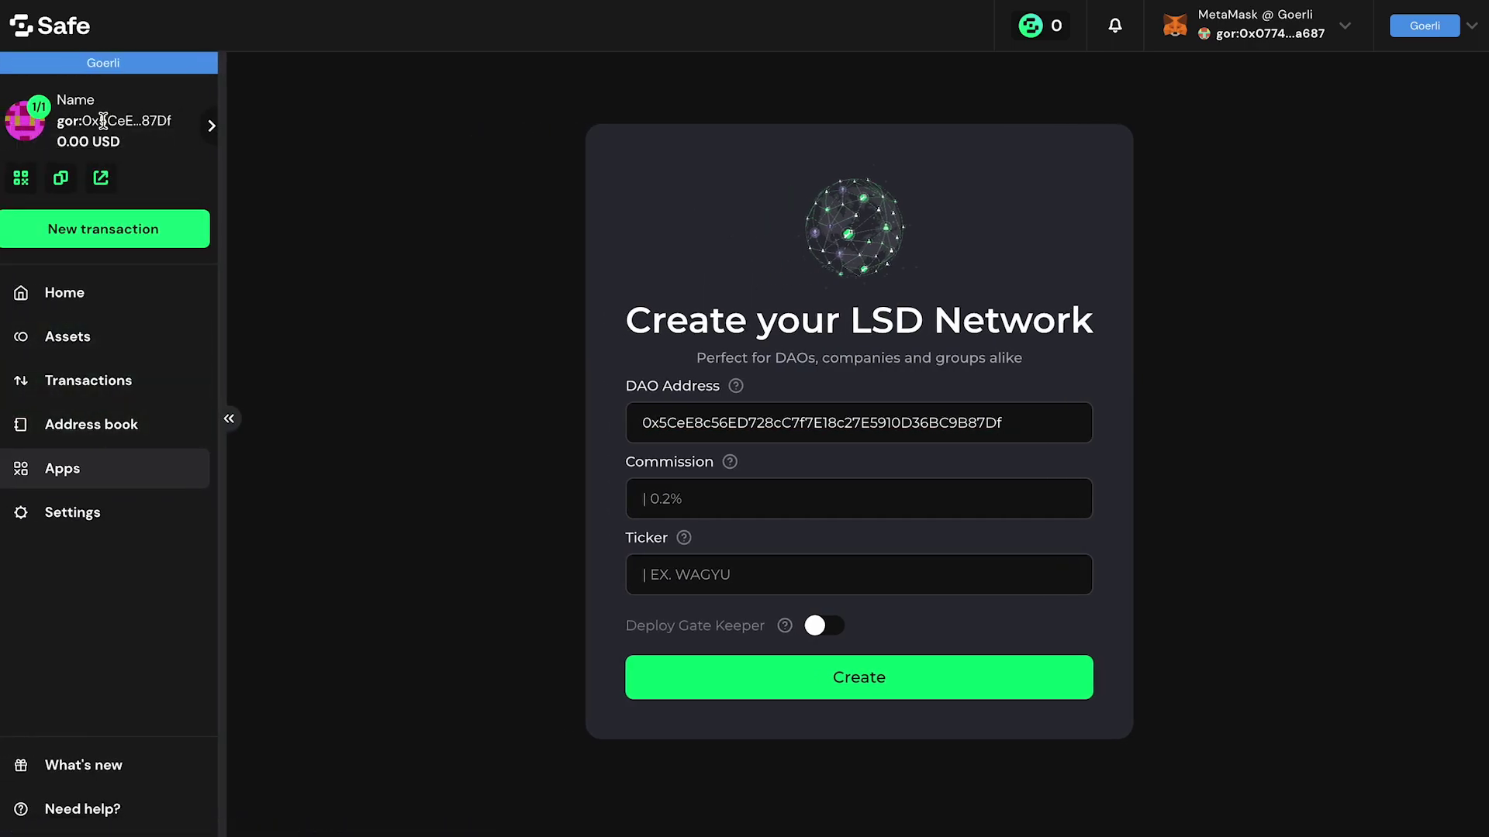
left_click(62, 180)
double_click(673, 423)
key("Left")
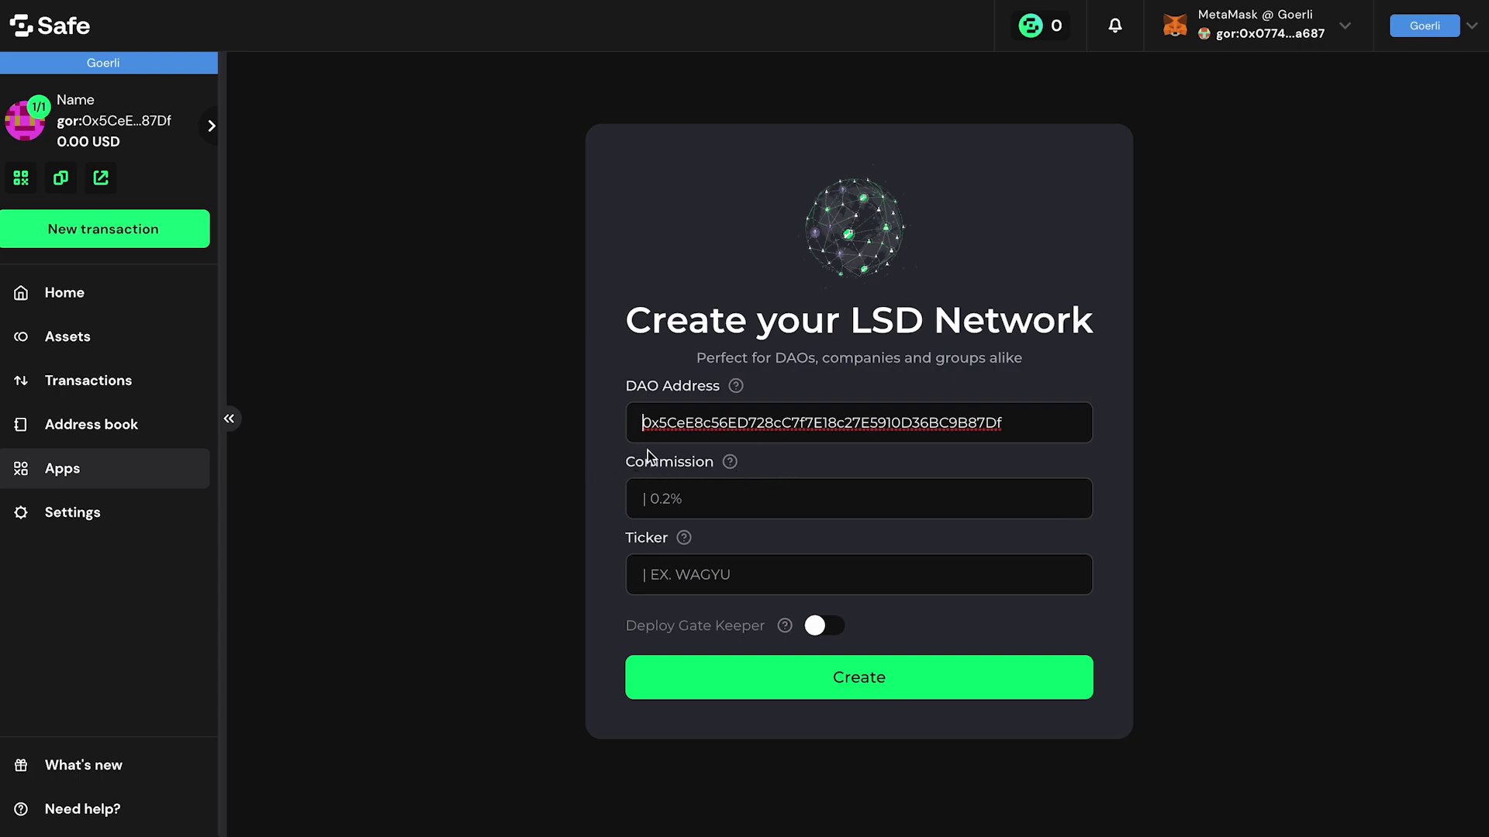
Enter commission 2 and ticker NAMEE, toggling Deploy Gate Keeper on and back off
left_click(736, 503)
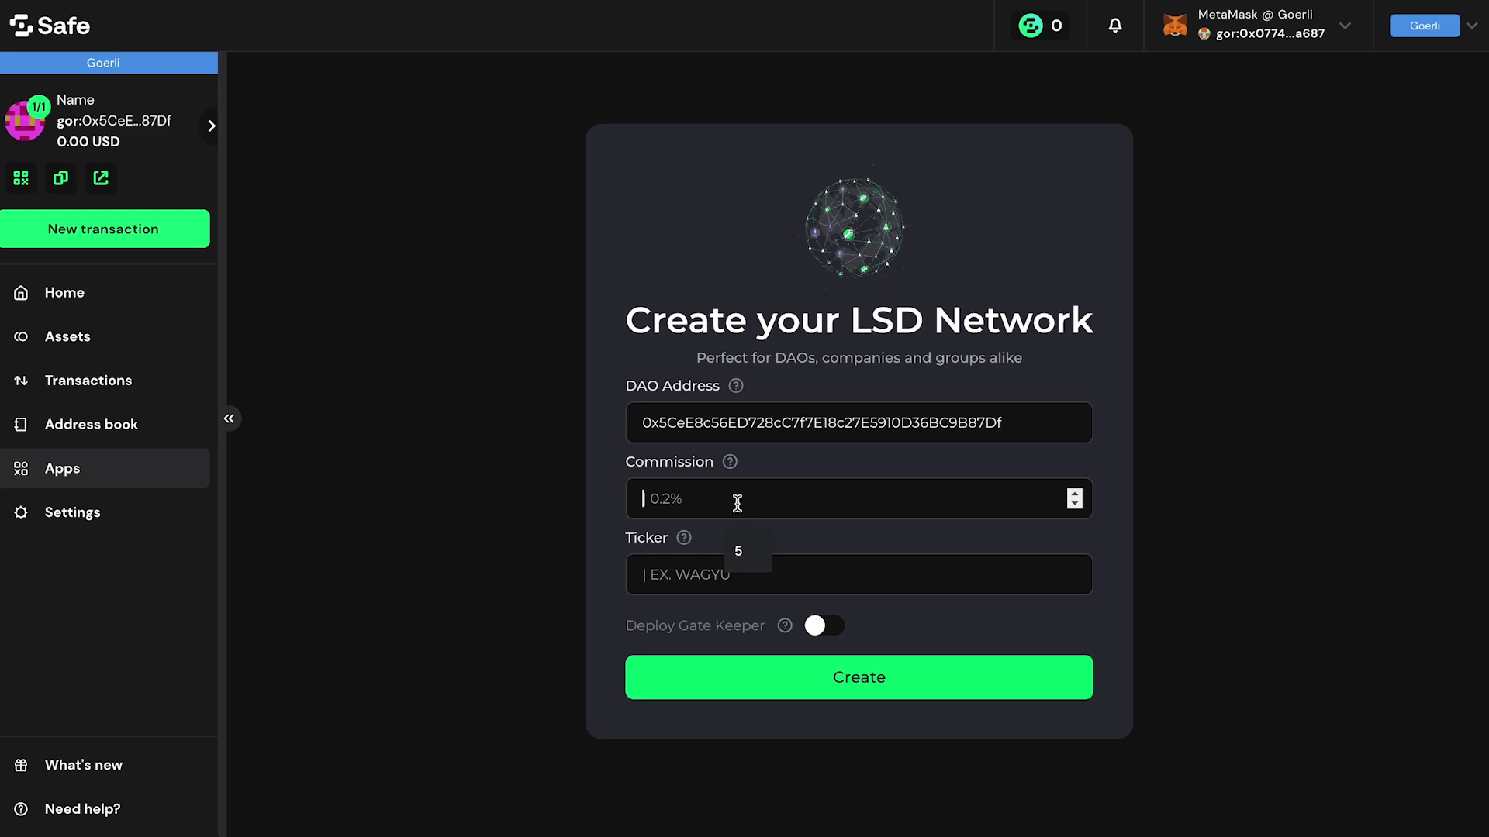
type("2")
left_click(714, 576)
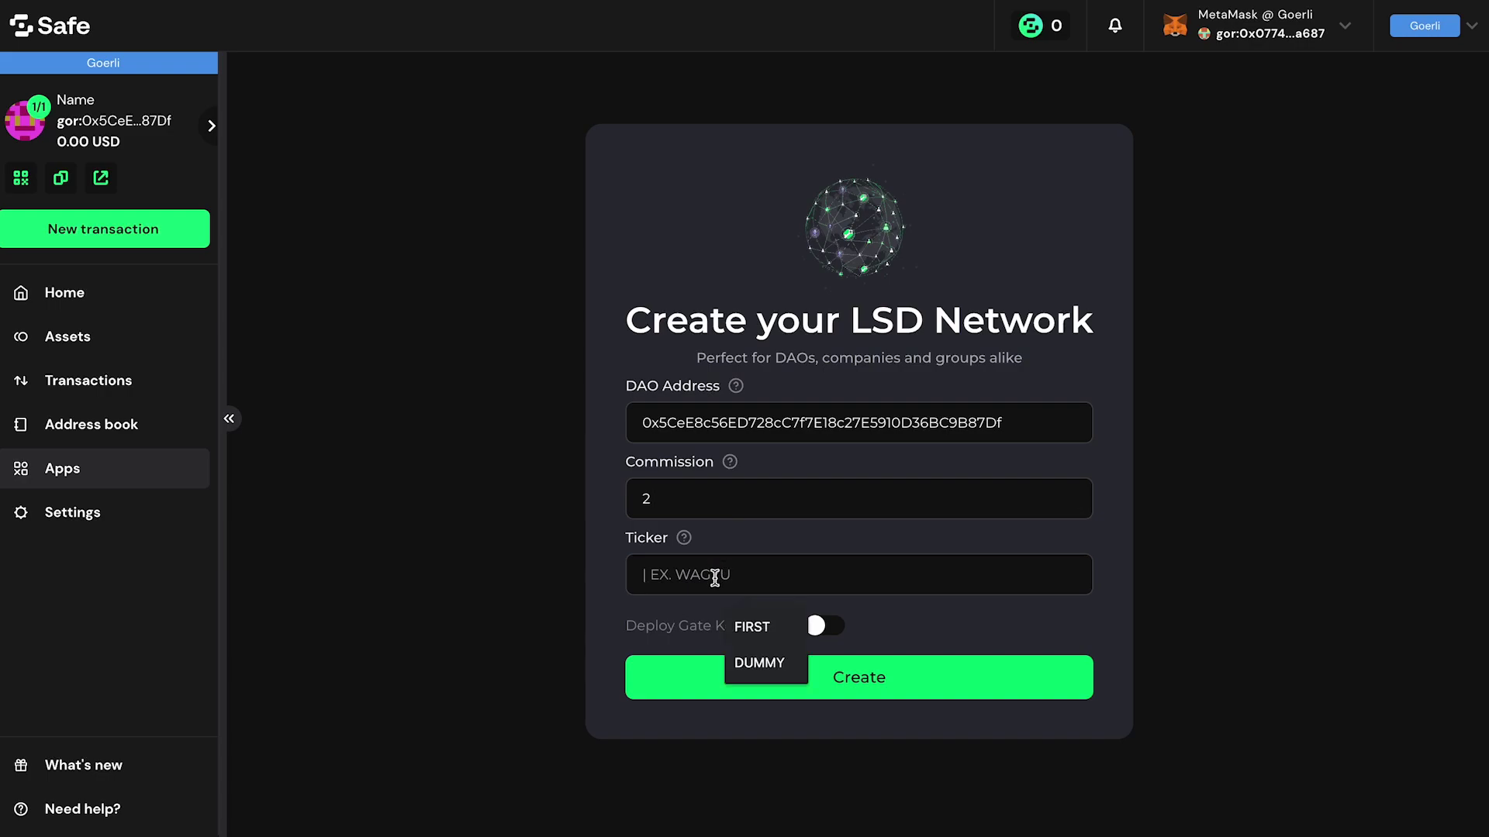
type("N")
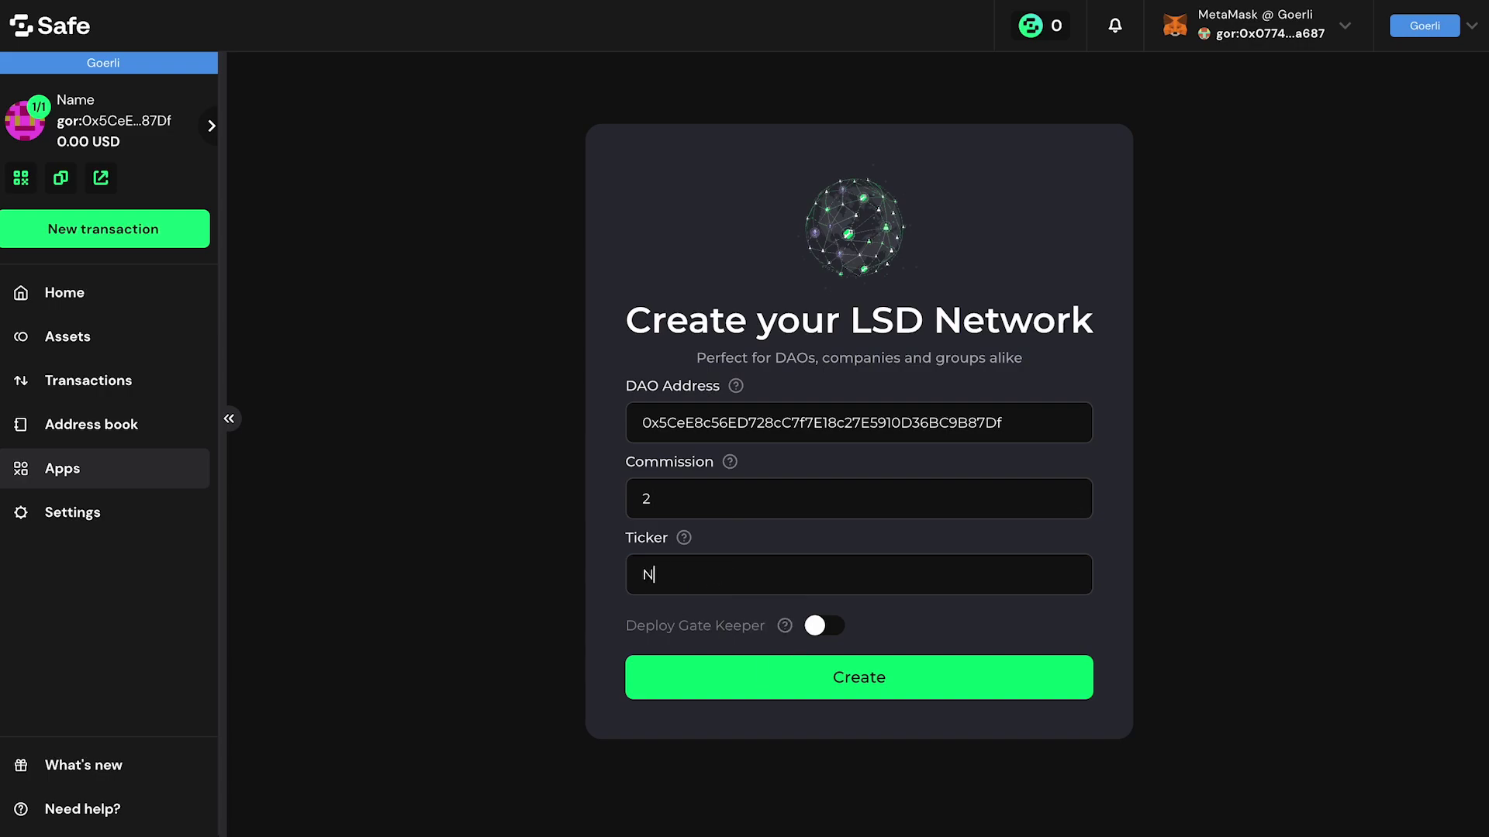
type("AMEE")
left_click(823, 628)
left_click(825, 631)
Create the LSD network, simulate the transaction successfully, and submit it for wallet confirmation
left_click(901, 674)
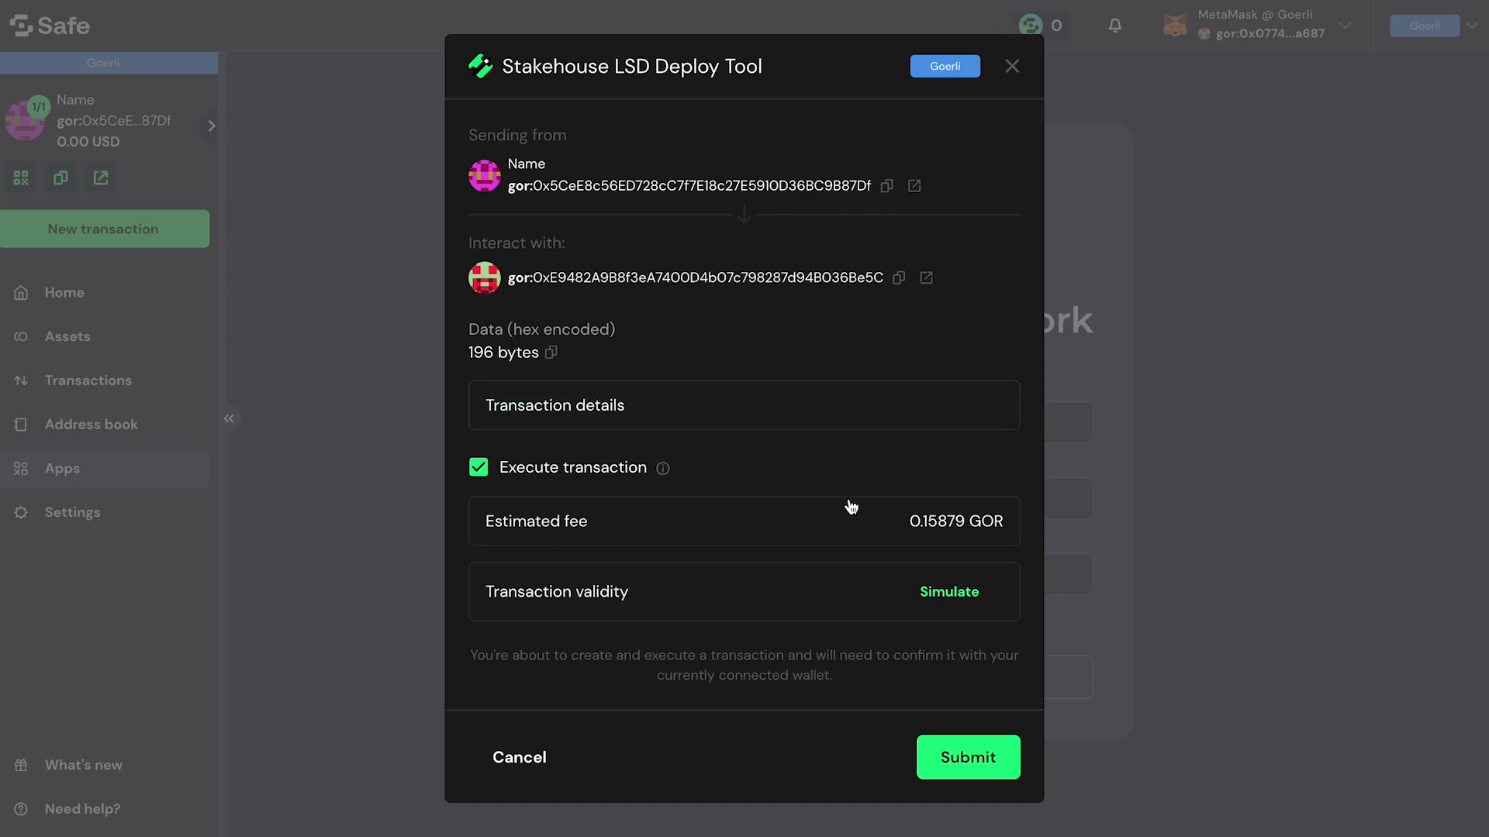
left_click(936, 596)
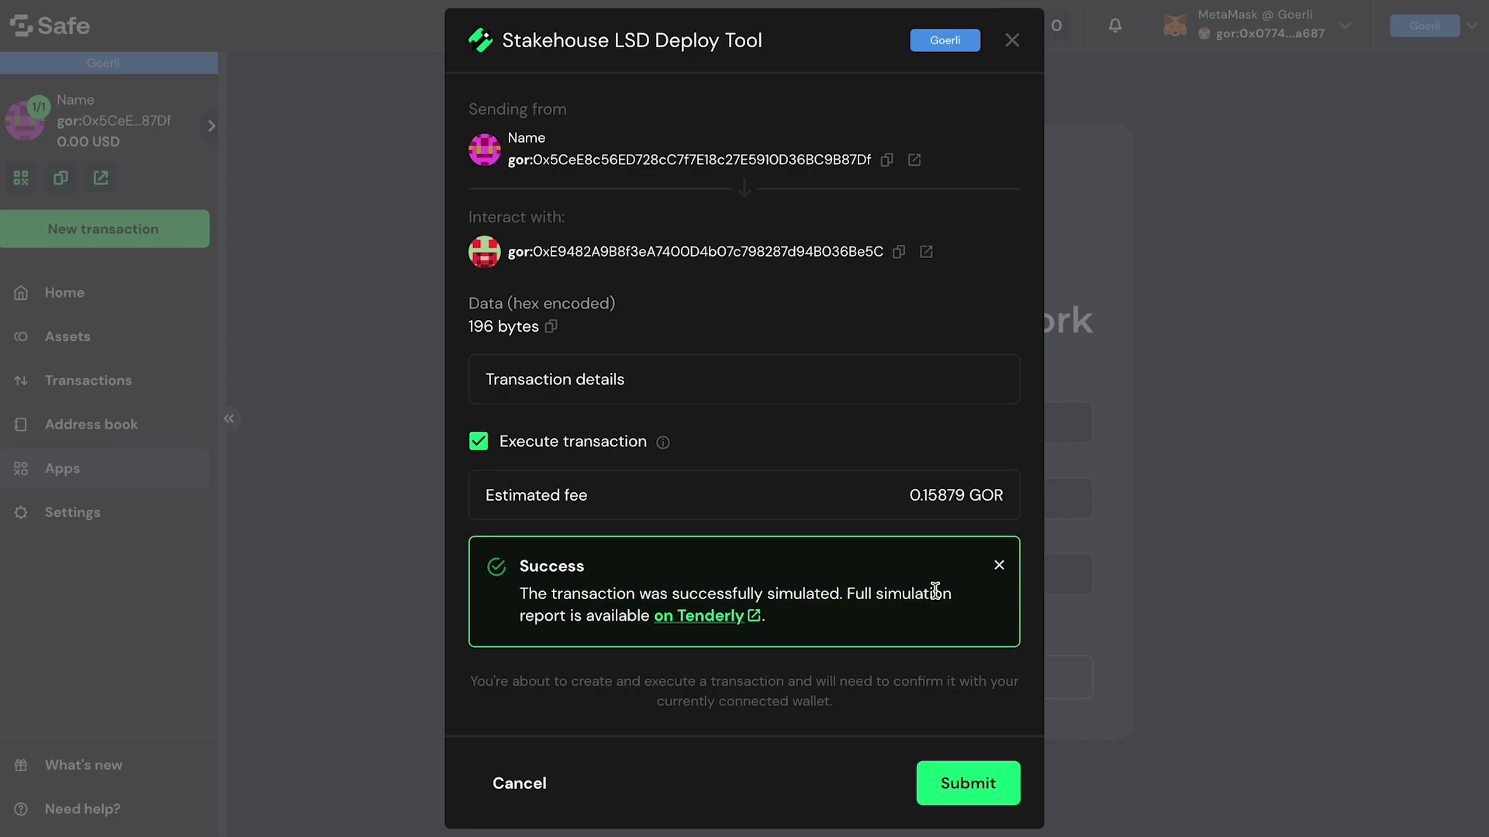
left_click(980, 773)
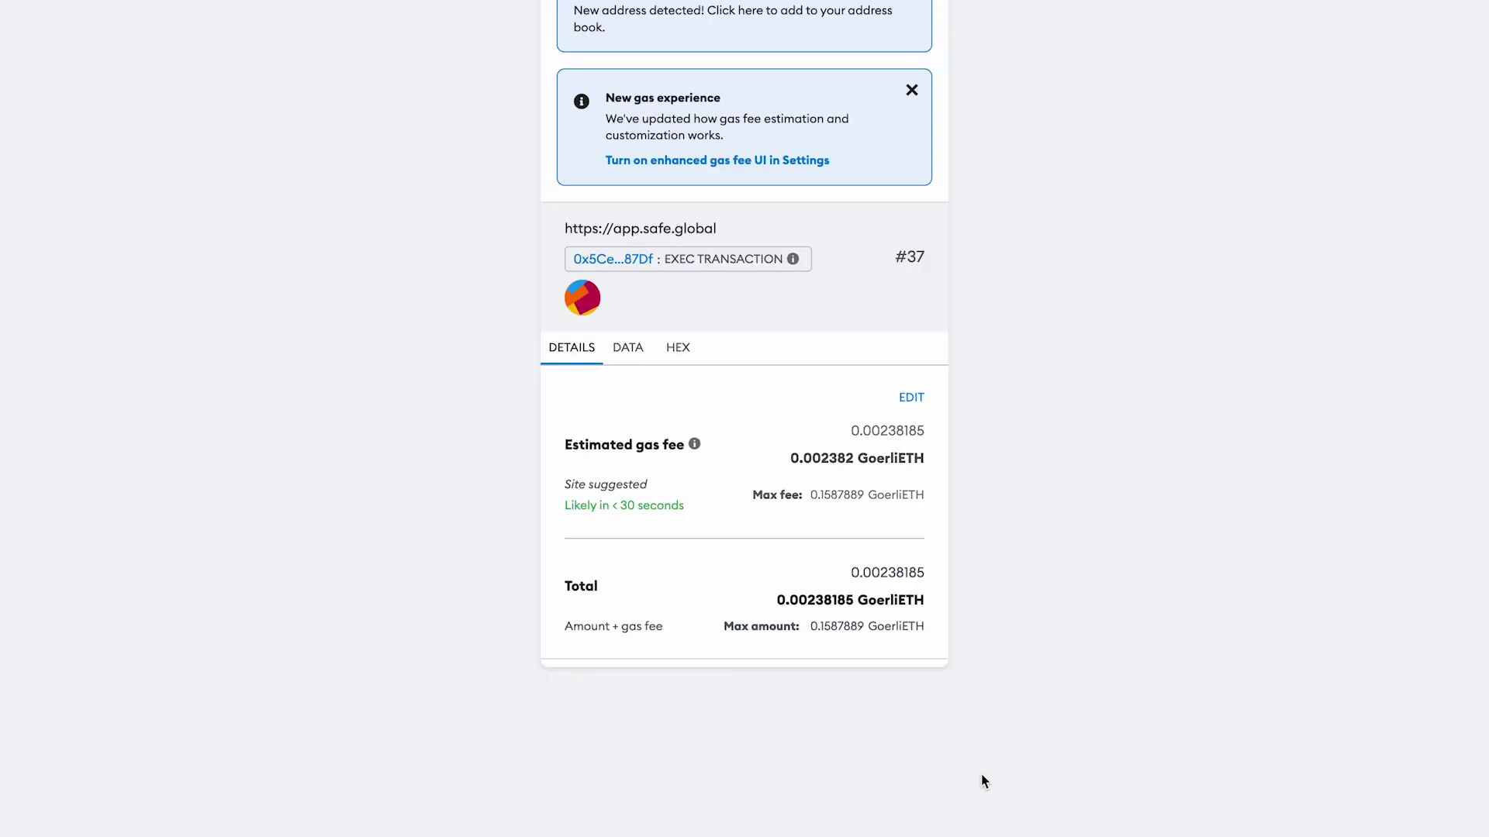
scroll(858, 572, "down", 2)
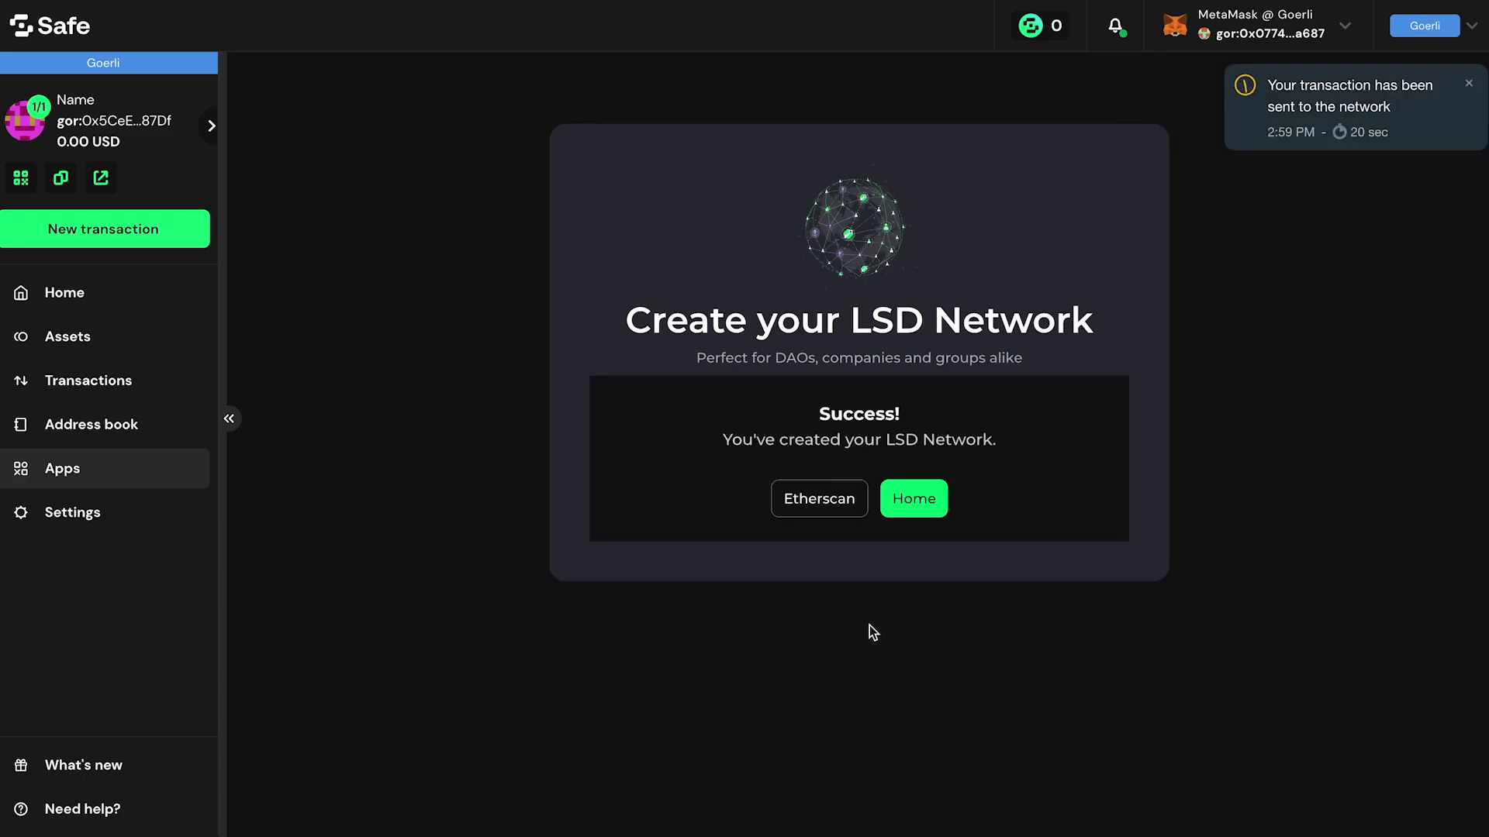
Leave the success panel and return to the Safe's home overview with an empty queue
left_click(930, 500)
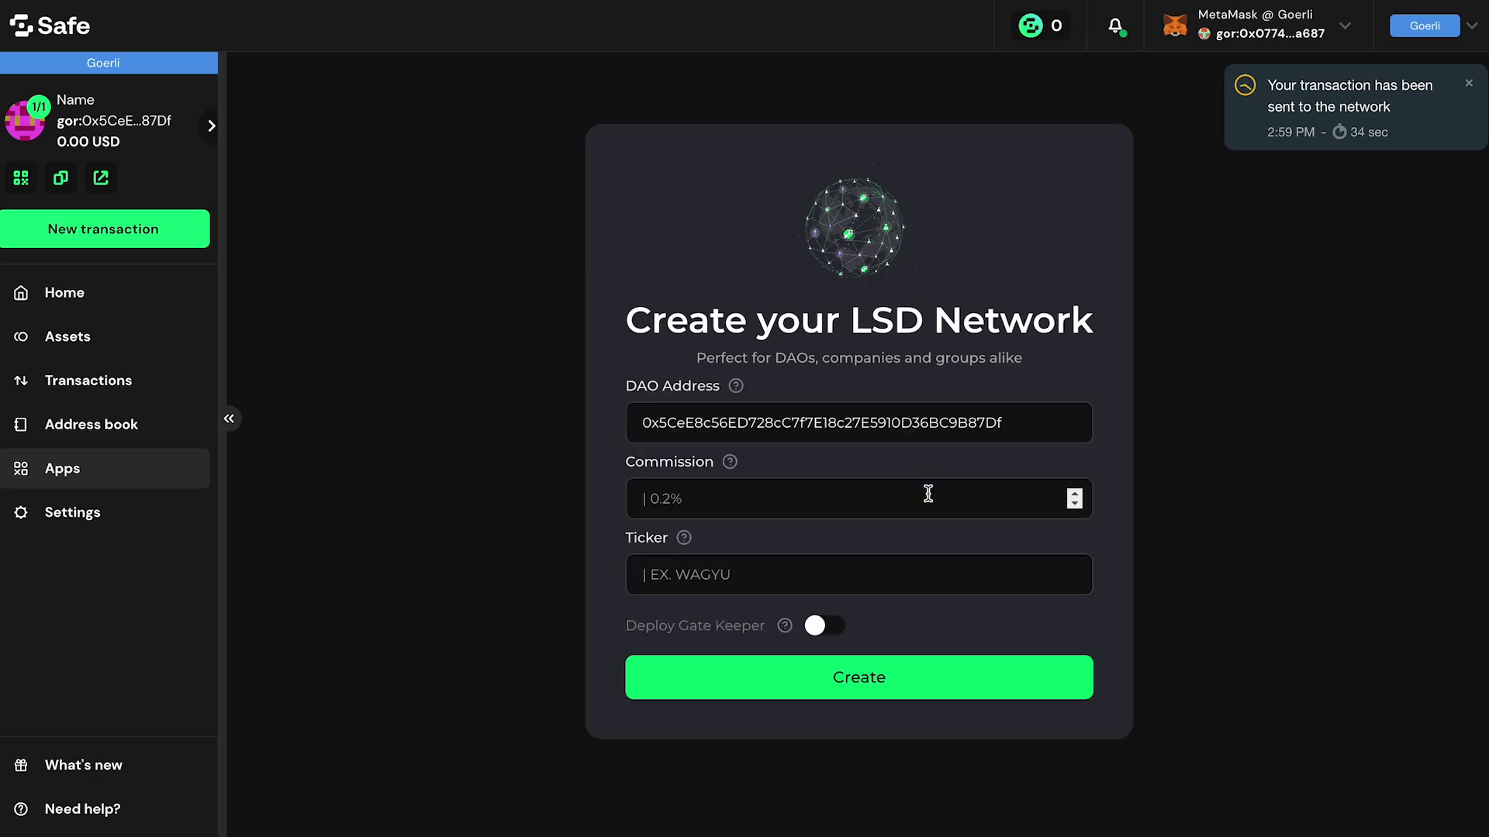
left_click(113, 293)
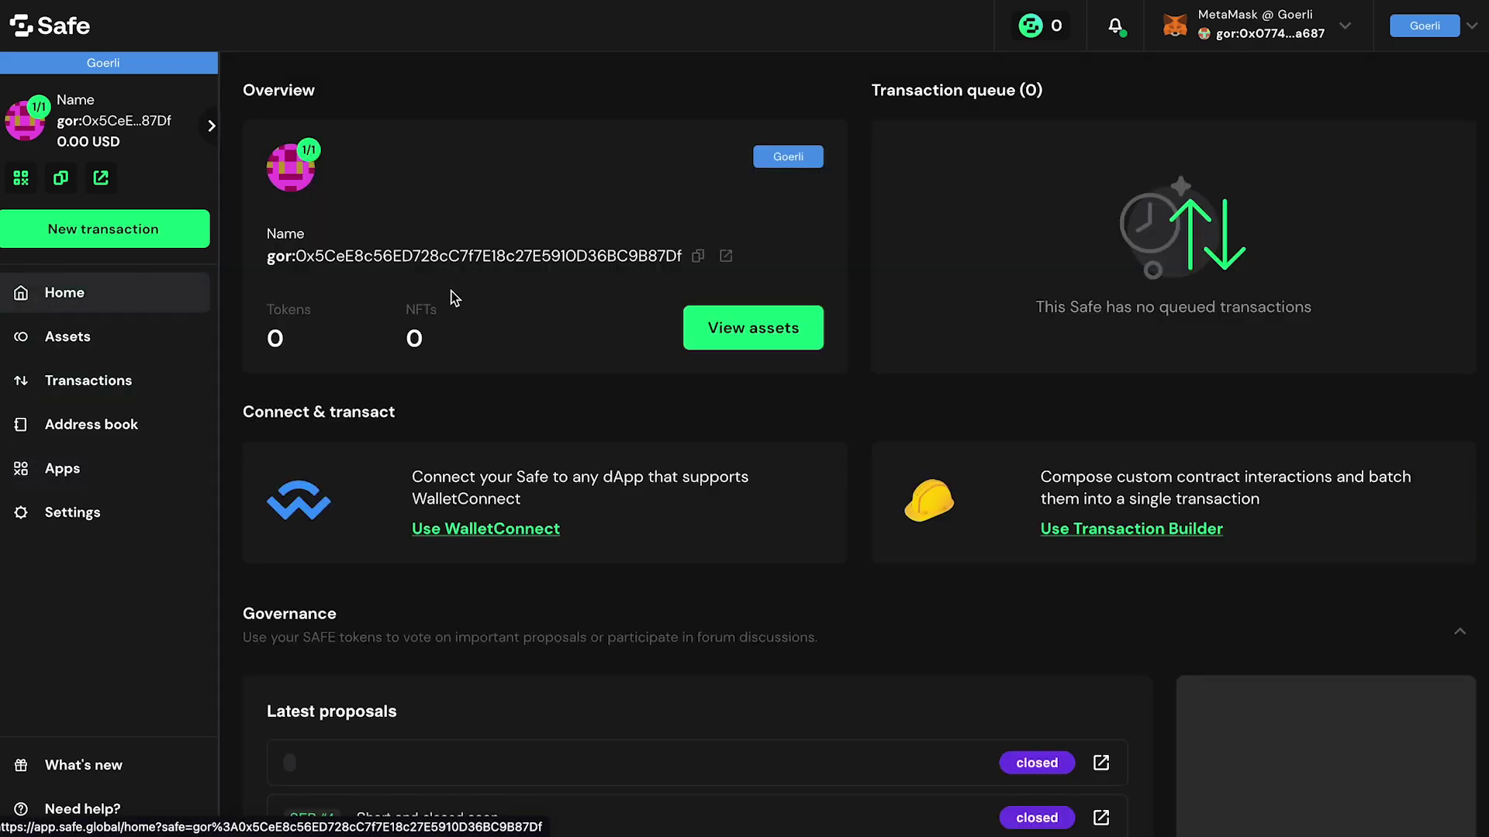